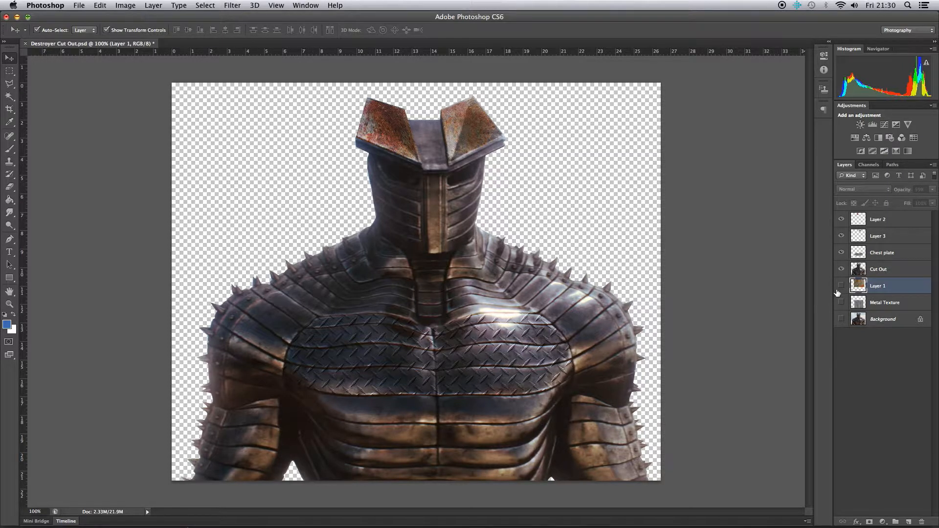
# Step: Rename Layer 2 as "Left Top" and Layer 3 as "Right Top", matching the rusted helmet plates they hold, and deselect the layers
pyautogui.click(882, 223)
pyautogui.click(874, 238)
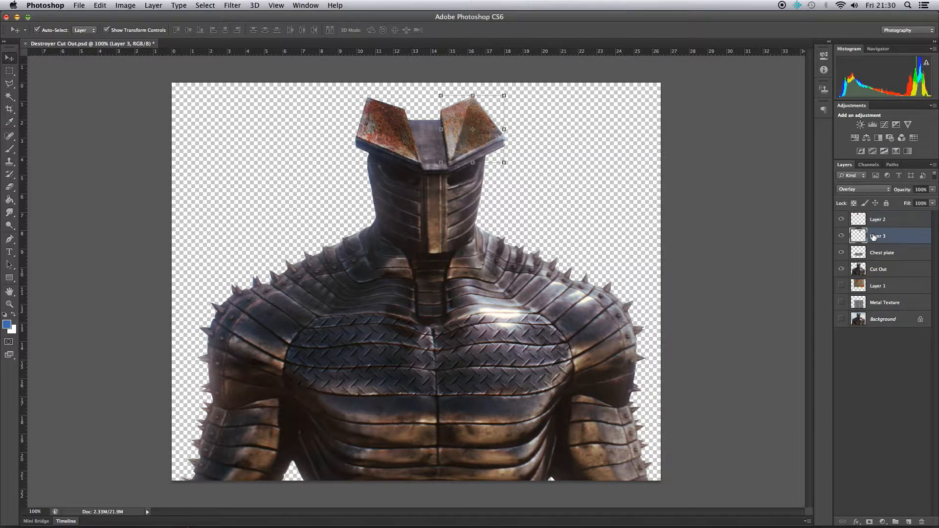
pyautogui.click(879, 221)
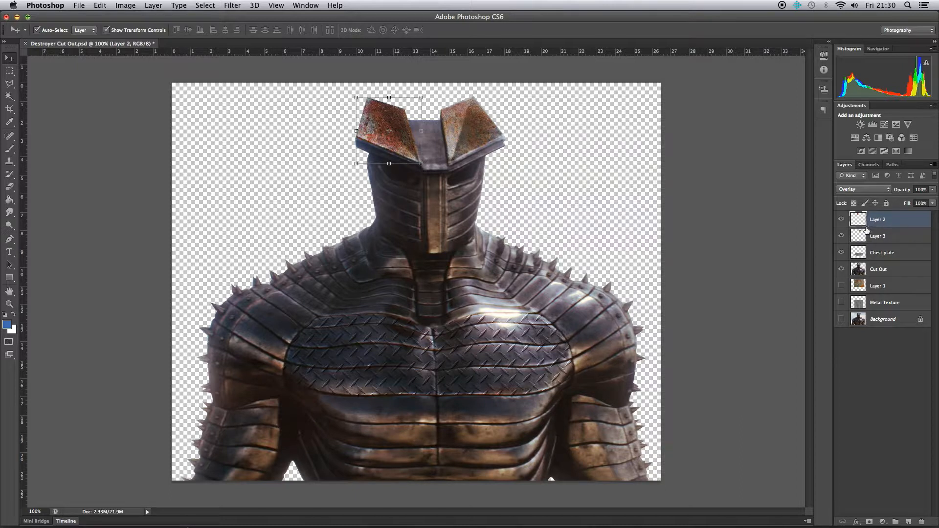
pyautogui.click(842, 220)
pyautogui.click(842, 219)
pyautogui.doubleClick(880, 219)
pyautogui.write('Left Top')
pyautogui.press('Return')
pyautogui.doubleClick(876, 238)
pyautogui.write('Right Top')
pyautogui.press('Return')
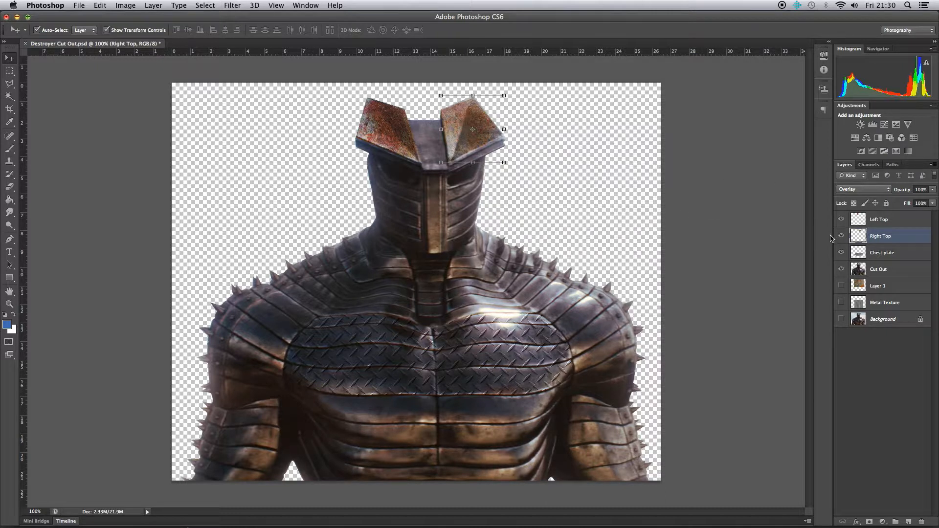
pyautogui.click(300, 148)
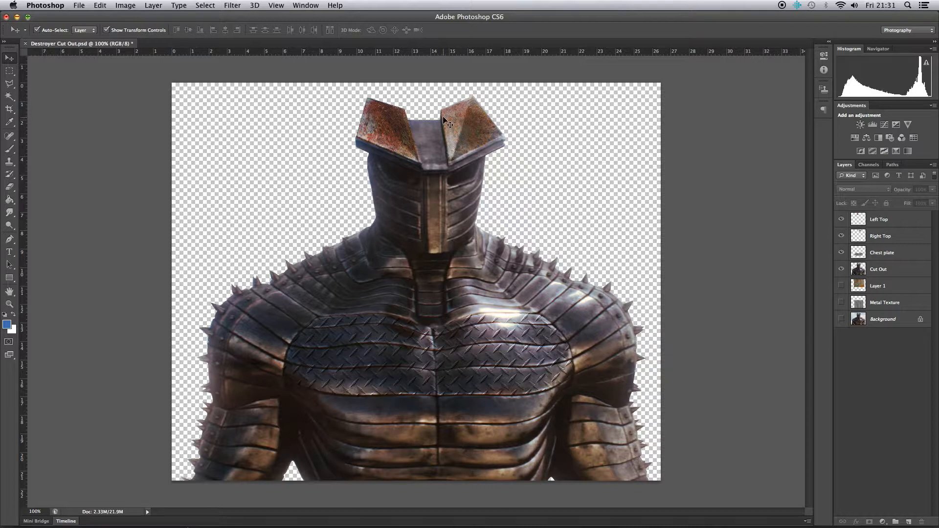
# Step: Open Tank Tracks.JPG from the Desktop and dock its floating window beside the existing document
pyautogui.click(80, 5)
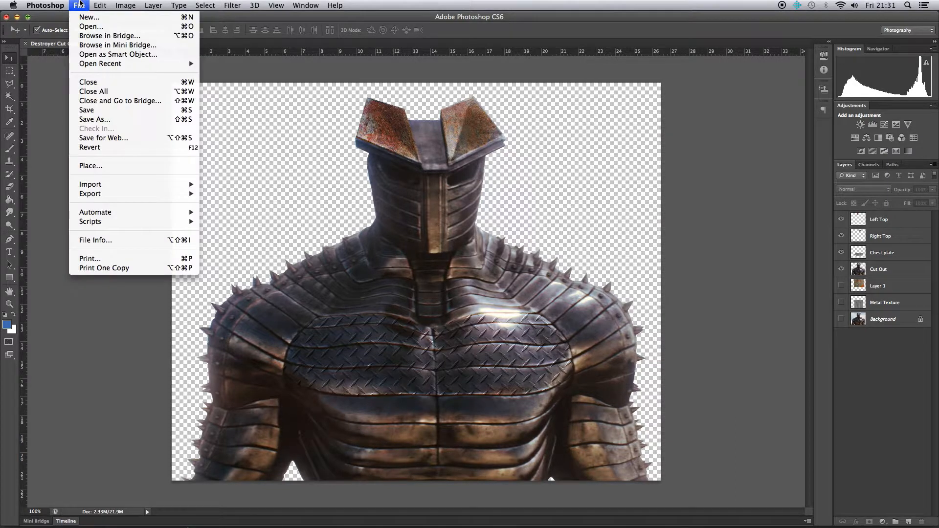
pyautogui.click(81, 25)
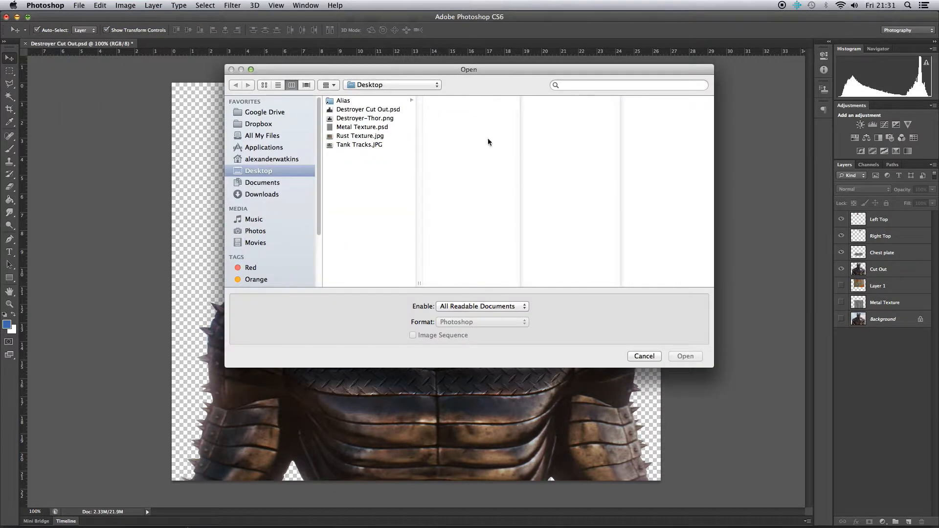
pyautogui.click(353, 146)
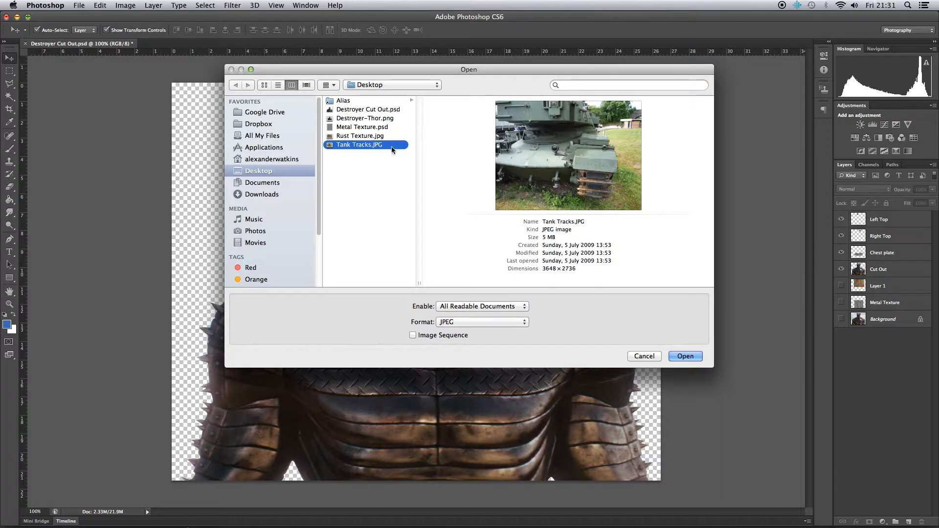
pyautogui.click(676, 358)
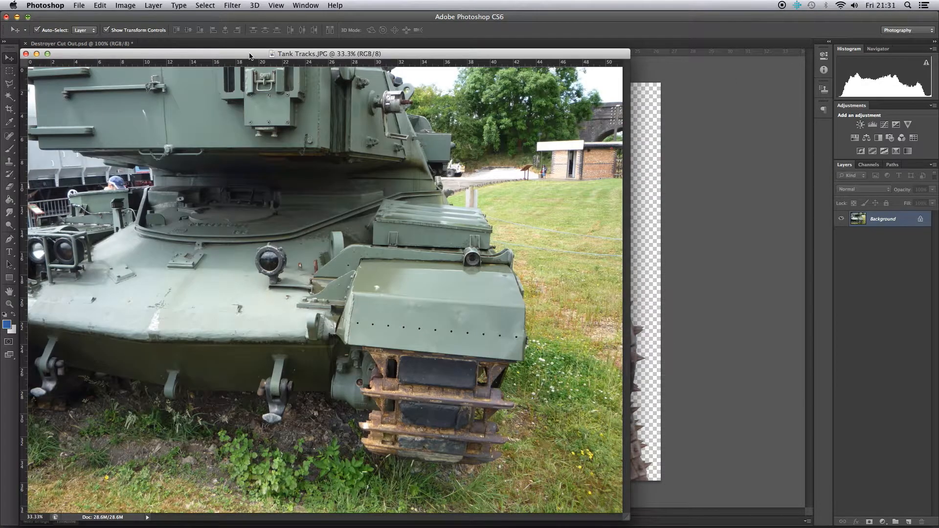
pyautogui.moveTo(250, 56); pyautogui.dragTo(283, 51)
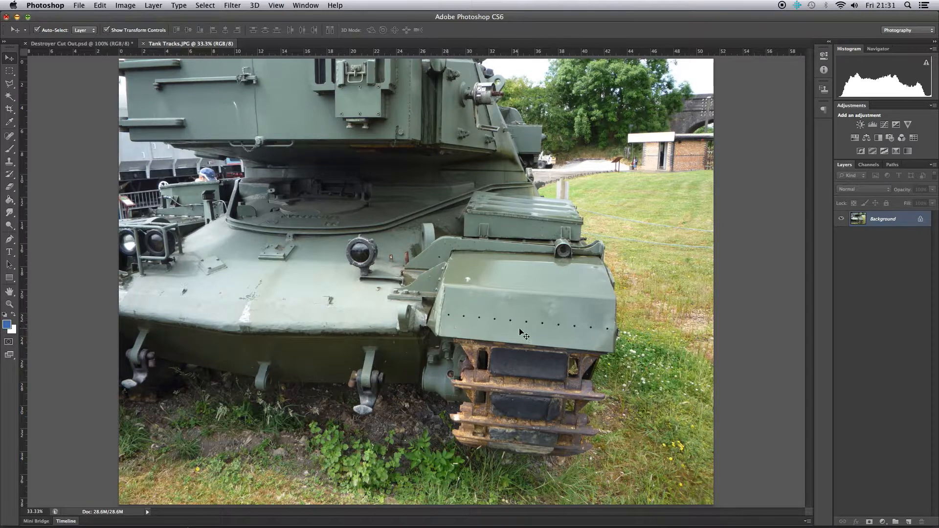
# Step: Start a Pen tool path at the tank fender's lower-left corner and trace its left edge up to the bolted bracket
pyautogui.click(523, 294)
pyautogui.click(519, 293)
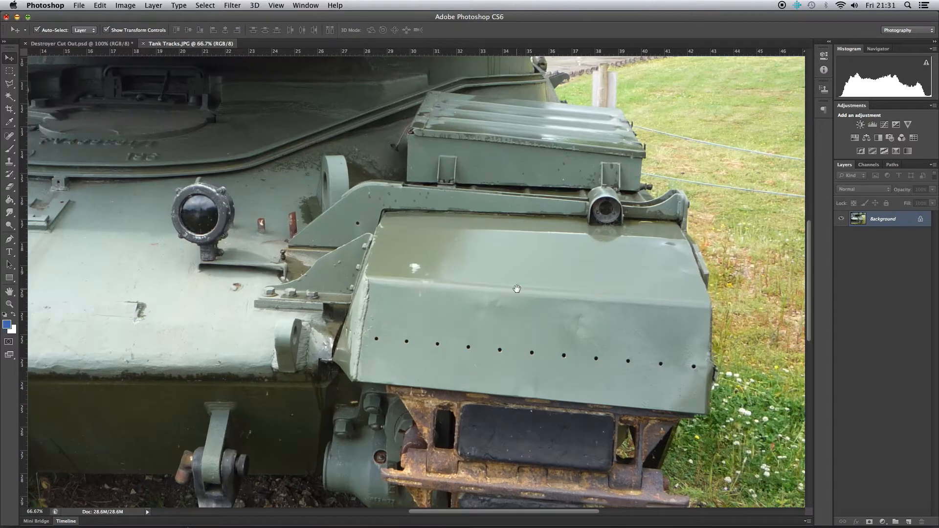
pyautogui.click(488, 286)
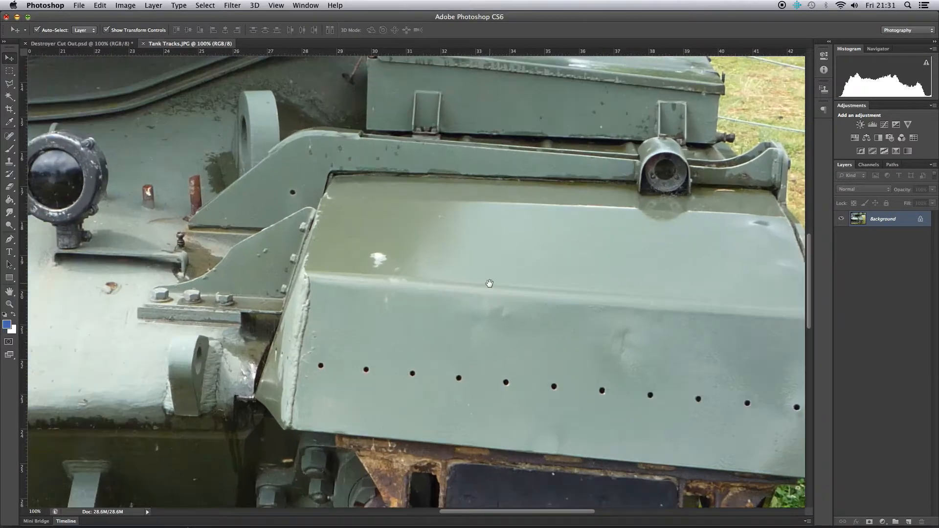
pyautogui.moveTo(489, 287); pyautogui.dragTo(400, 257)
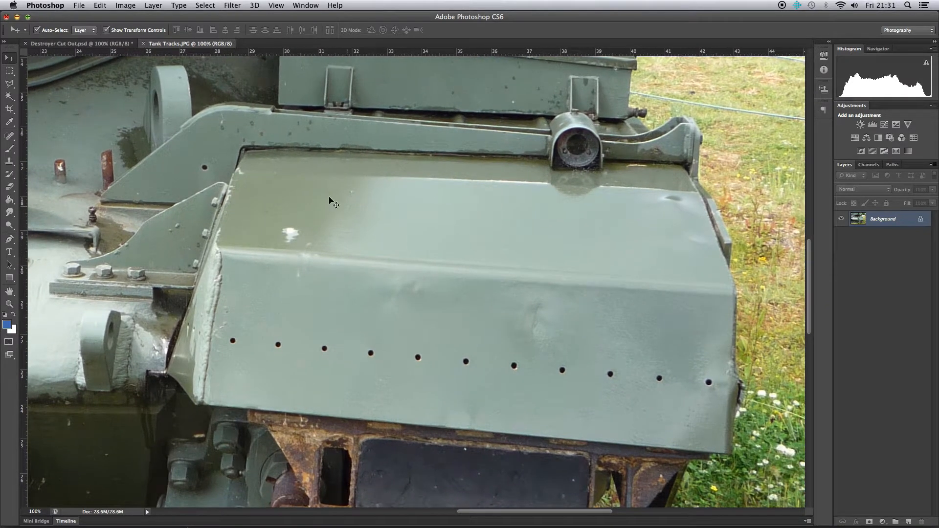
pyautogui.click(9, 240)
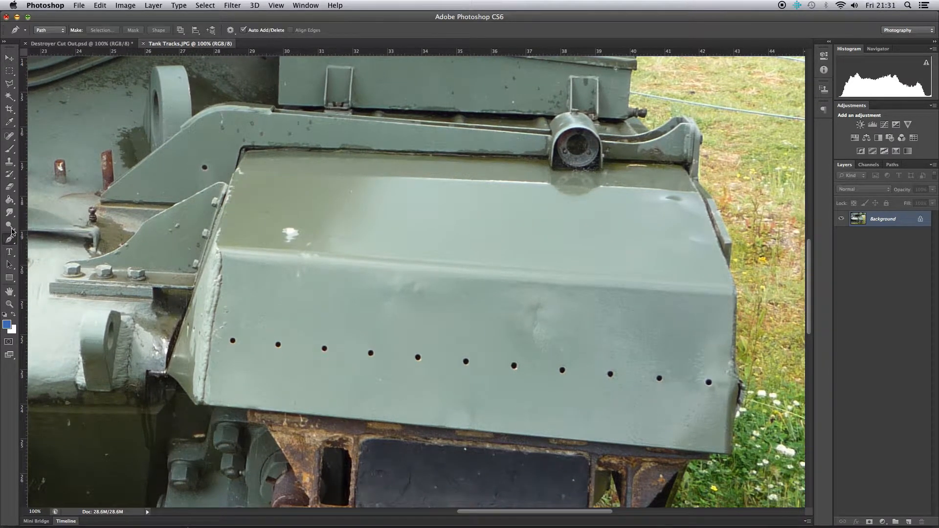
pyautogui.click(198, 374)
pyautogui.moveTo(198, 375); pyautogui.dragTo(347, 352)
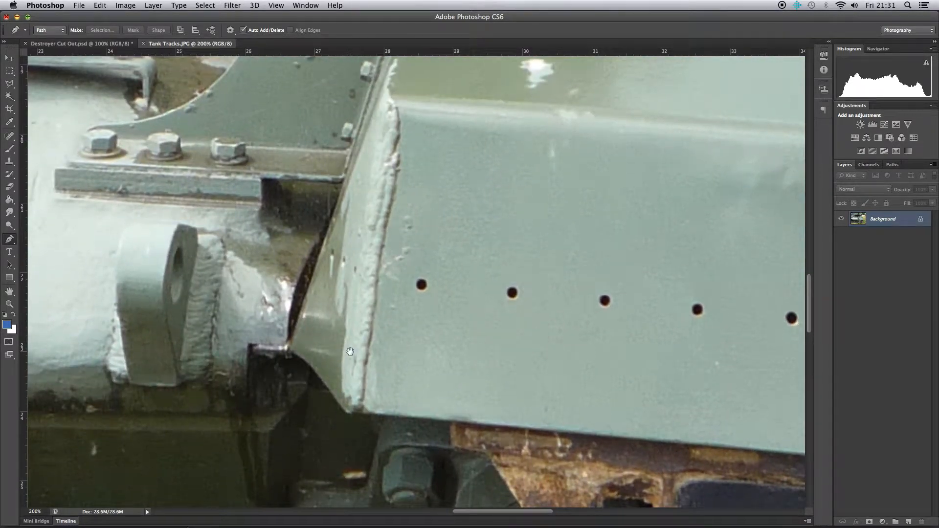
pyautogui.click(366, 416)
pyautogui.moveTo(339, 401); pyautogui.dragTo(336, 399)
pyautogui.click(292, 353)
pyautogui.click(342, 183)
# Step: Continue the path around the lower bolted bracket, following its base, left end and curved upper edge
pyautogui.click(263, 179)
pyautogui.click(260, 209)
pyautogui.click(56, 193)
pyautogui.click(55, 168)
pyautogui.click(65, 167)
pyautogui.click(69, 160)
pyautogui.click(80, 138)
pyautogui.moveTo(99, 125); pyautogui.dragTo(176, 251)
pyautogui.click(277, 202)
pyautogui.click(356, 145)
# Step: Trace the path around the upper triangular bracket and onto the rail above the fender
pyautogui.moveTo(356, 145); pyautogui.dragTo(287, 255)
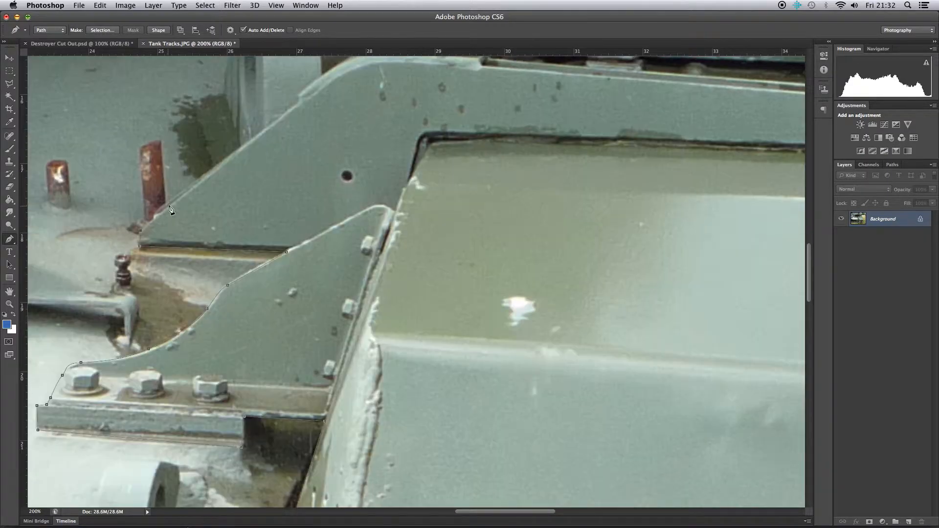
pyautogui.click(299, 106)
pyautogui.moveTo(299, 106); pyautogui.dragTo(209, 197)
pyautogui.click(261, 152)
pyautogui.click(394, 149)
pyautogui.moveTo(401, 152); pyautogui.dragTo(180, 160)
pyautogui.moveTo(711, 212); pyautogui.dragTo(402, 219)
# Step: Trace the path over the round lamp housing and along the rail to its curved right end
pyautogui.click(414, 198)
pyautogui.click(473, 177)
pyautogui.click(499, 190)
pyautogui.click(511, 214)
pyautogui.click(603, 217)
pyautogui.click(664, 189)
pyautogui.click(686, 184)
pyautogui.click(702, 186)
pyautogui.moveTo(717, 214); pyautogui.dragTo(417, 157)
# Step: Continue the path down the fender's right side, following the bent edges
pyautogui.click(417, 158)
pyautogui.click(420, 181)
pyautogui.click(414, 233)
pyautogui.click(413, 258)
pyautogui.click(442, 293)
pyautogui.moveTo(476, 429); pyautogui.dragTo(429, 253)
pyautogui.click(436, 272)
pyautogui.moveTo(446, 368); pyautogui.dragTo(408, 193)
# Step: Trace the fender's lower-right corner and bottom edge, closing the path at its starting anchor point
pyautogui.click(409, 293)
pyautogui.moveTo(409, 365); pyautogui.dragTo(465, 223)
pyautogui.click(455, 275)
pyautogui.click(451, 314)
pyautogui.hscroll(-4, 452, 319)
pyautogui.hscroll(-15, 489, 321)
pyautogui.click(700, 356)
pyautogui.click(396, 328)
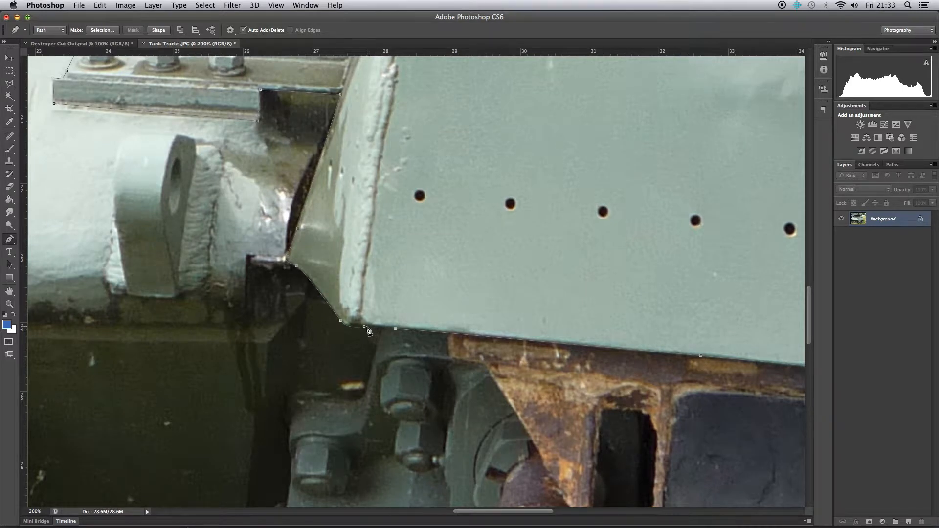
pyautogui.click(365, 327)
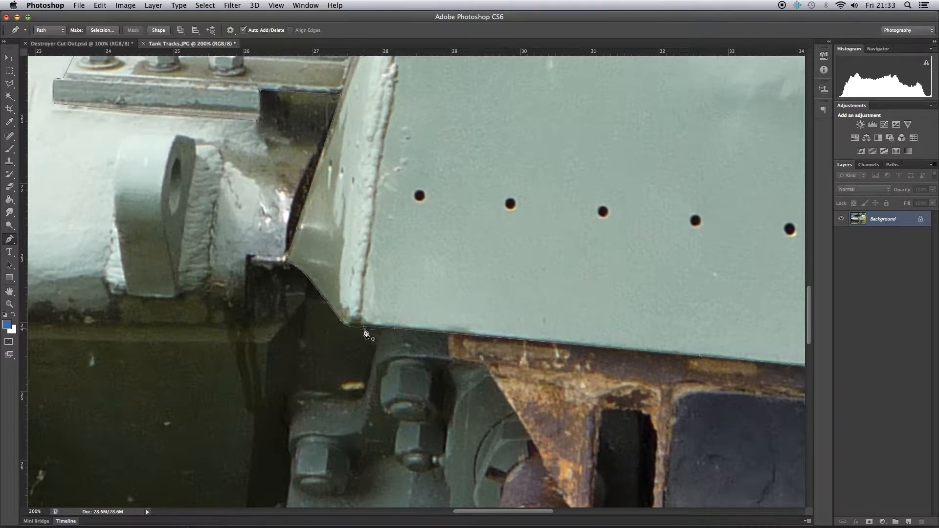
# Step: Convert the work path into a new anti-aliased selection with a feather radius of 0 pixels
pyautogui.keyDown('alt'); pyautogui.click(444, 207); pyautogui.keyUp('alt')
pyautogui.keyDown('alt'); pyautogui.click(444, 207); pyautogui.keyUp('alt')
pyautogui.moveTo(563, 147); pyautogui.dragTo(382, 255)
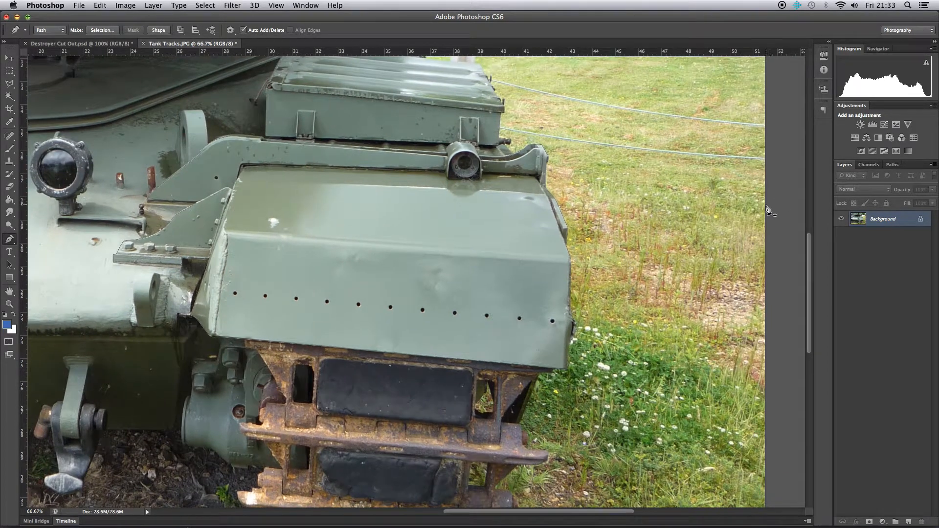
pyautogui.click(893, 166)
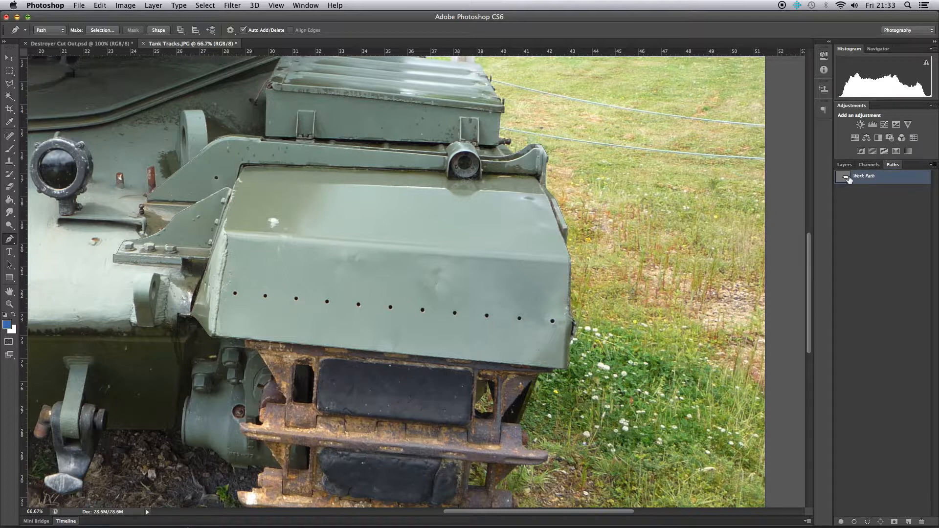
pyautogui.rightClick(884, 180)
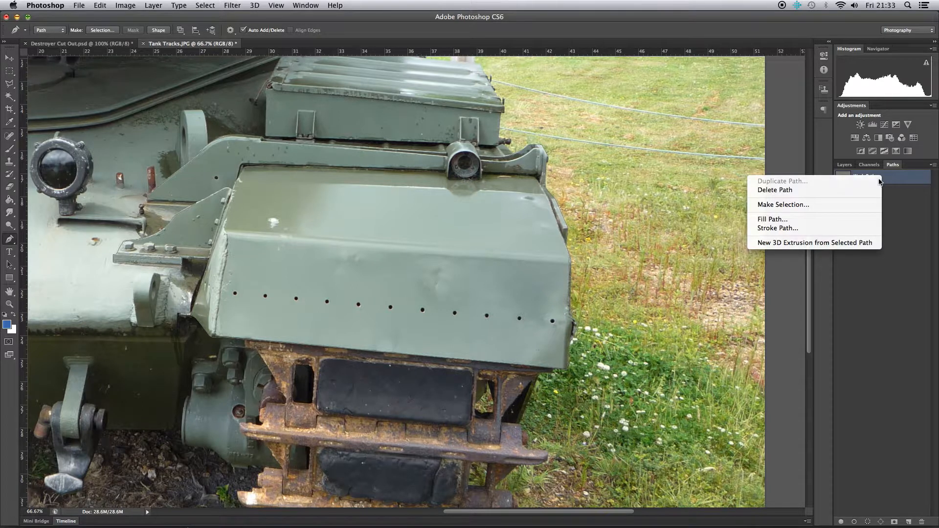
pyautogui.click(795, 203)
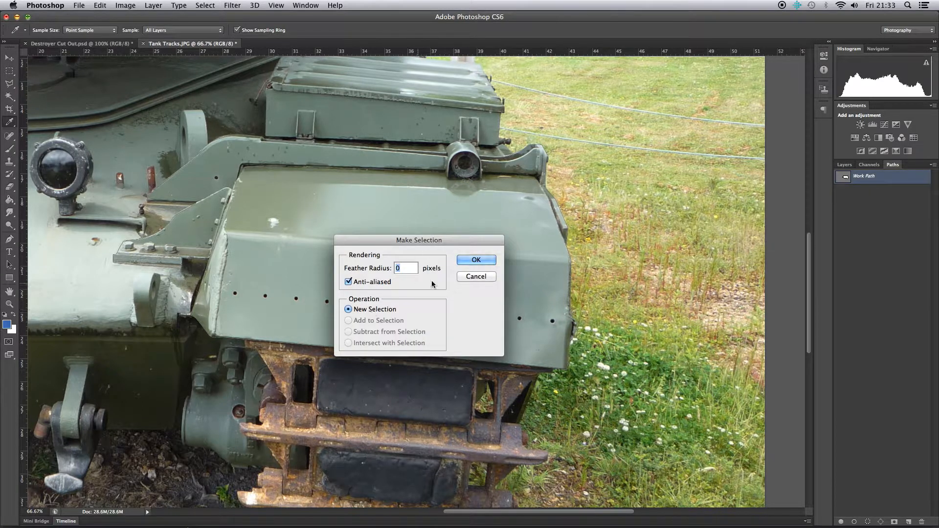
pyautogui.click(471, 259)
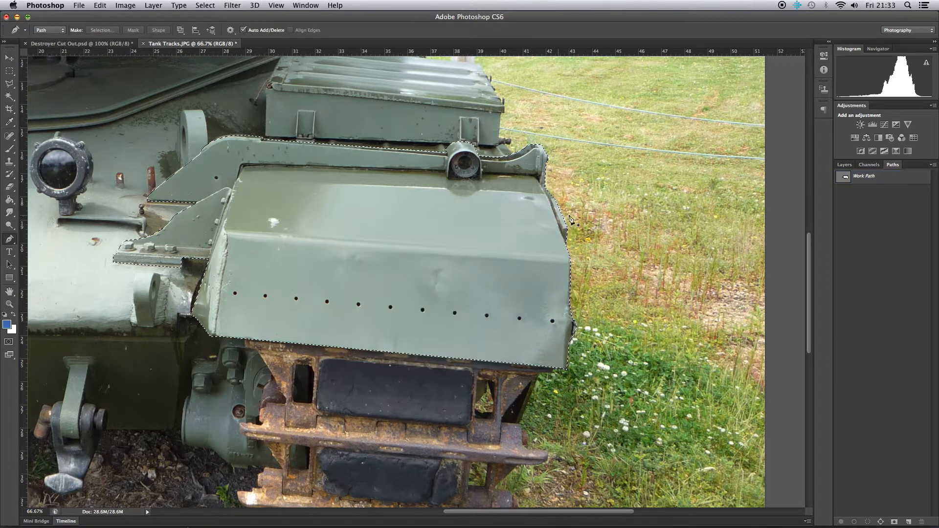
# Step: Copy the selected fender onto its own layer and hide the Background layer
pyautogui.click(845, 165)
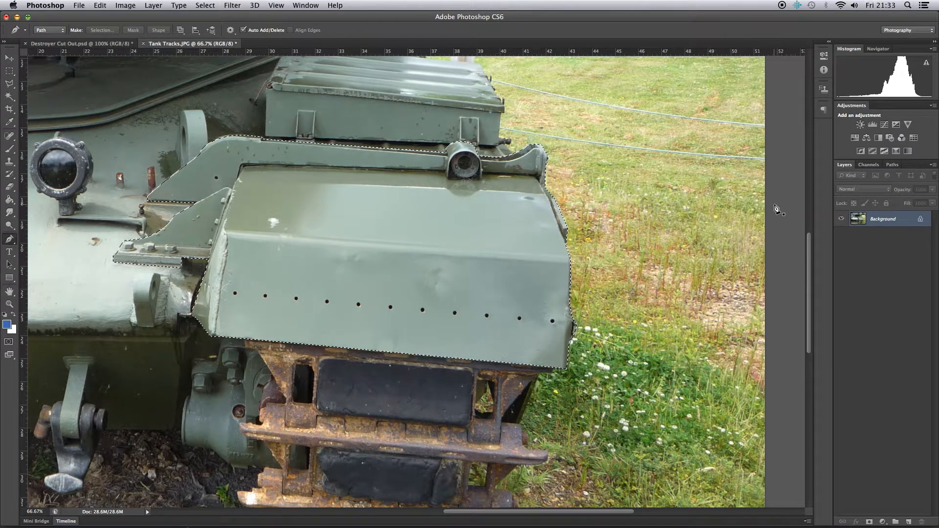
pyautogui.press('super+c')
pyautogui.press('super+v')
pyautogui.click(841, 236)
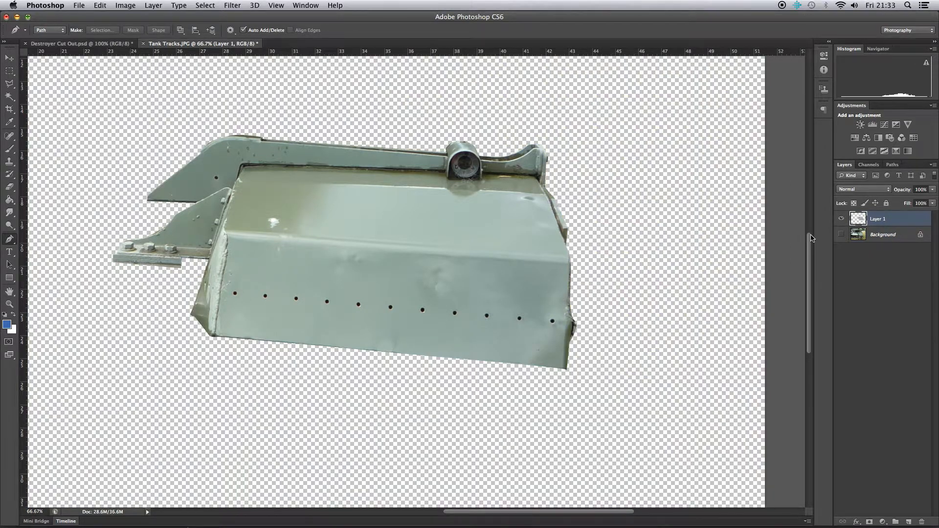
# Step: Rename the fender cut-out layer as "Shoulder"
pyautogui.doubleClick(878, 219)
pyautogui.write('Shoulder')
pyautogui.press('Return')
# Step: Float the Tank Tracks window and move the Shoulder layer into the Destroyer Cut Out.psd document with the Move tool
pyautogui.click(12, 59)
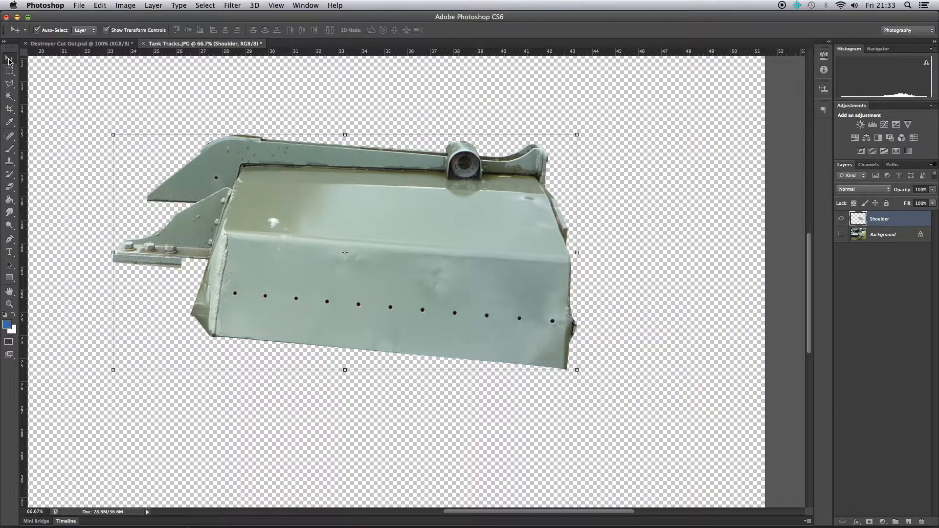
pyautogui.moveTo(170, 45); pyautogui.dragTo(291, 158)
pyautogui.moveTo(358, 142); pyautogui.dragTo(505, 152)
pyautogui.moveTo(724, 326); pyautogui.dragTo(372, 248)
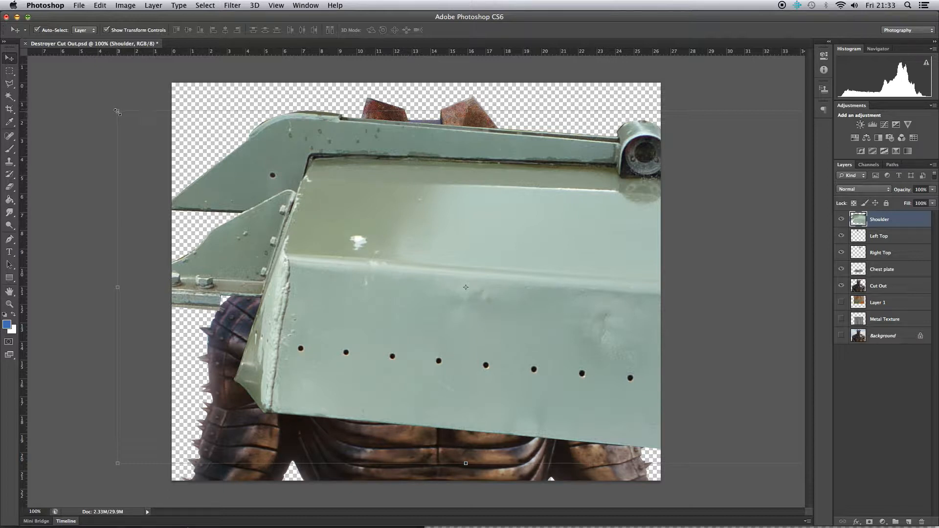
# Step: Scale the Shoulder layer down to about 28% and place it near the figure's shoulder on the image's right side
pyautogui.moveTo(325, 189); pyautogui.dragTo(366, 195)
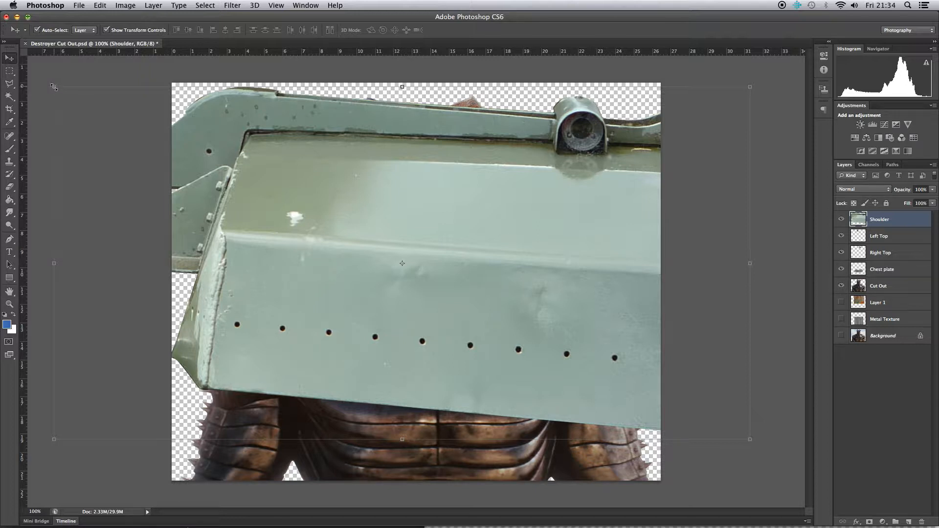
pyautogui.moveTo(53, 87); pyautogui.dragTo(79, 112)
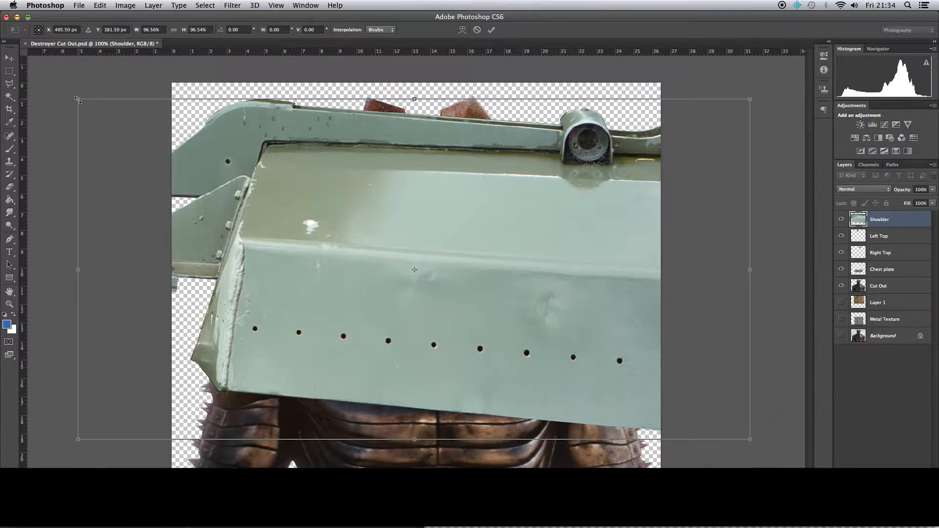
pyautogui.moveTo(77, 98); pyautogui.dragTo(302, 243)
pyautogui.moveTo(438, 266); pyautogui.dragTo(534, 277)
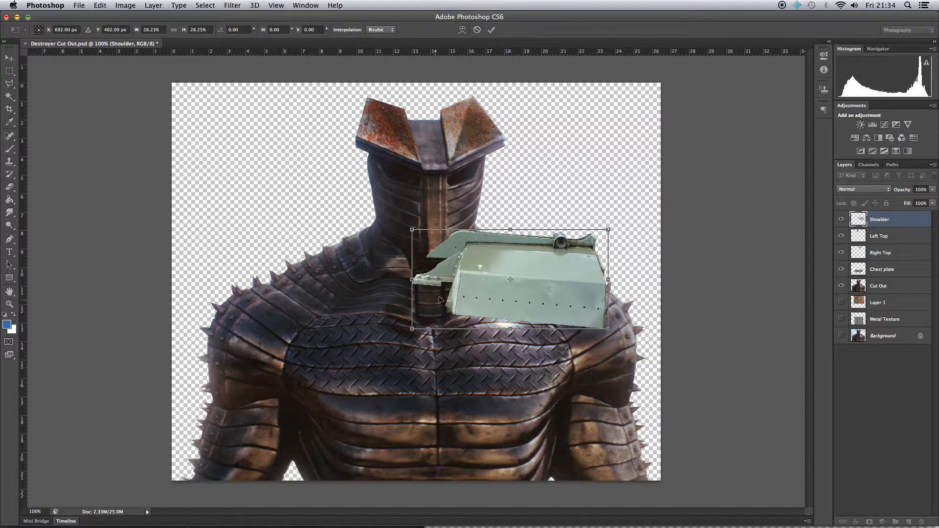
# Step: Rotate the Shoulder piece about 15.6 degrees clockwise, fit it over the shoulder on the image's right side, and apply the transform
pyautogui.press('super+plus')
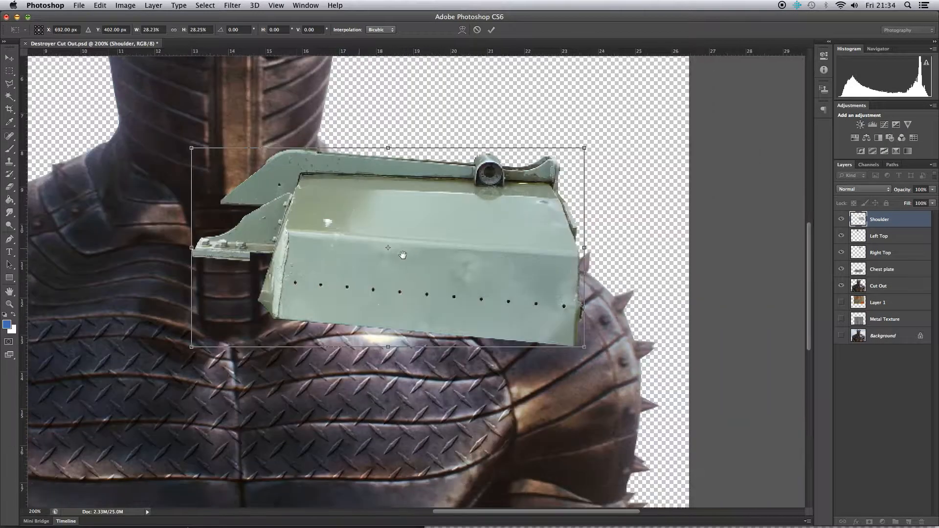
pyautogui.moveTo(487, 219); pyautogui.dragTo(538, 222)
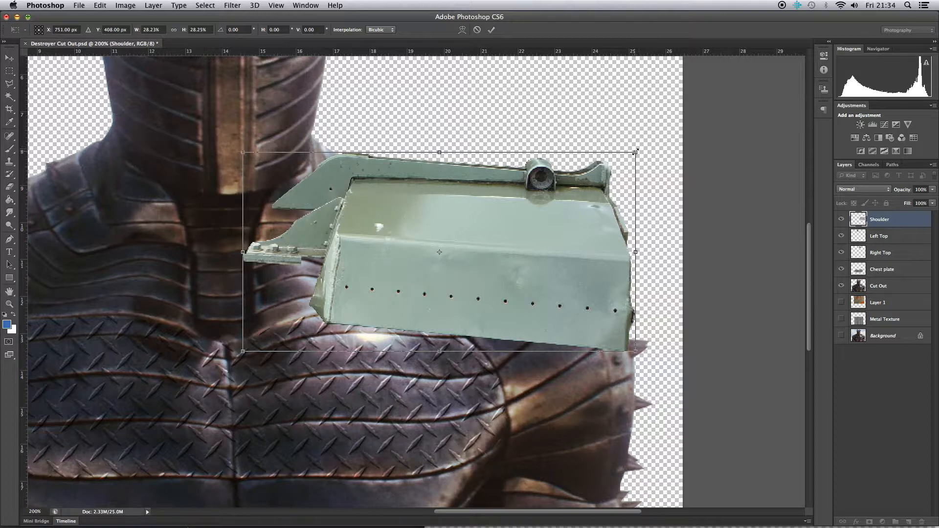
pyautogui.moveTo(651, 136); pyautogui.dragTo(627, 197)
pyautogui.moveTo(473, 240); pyautogui.dragTo(513, 228)
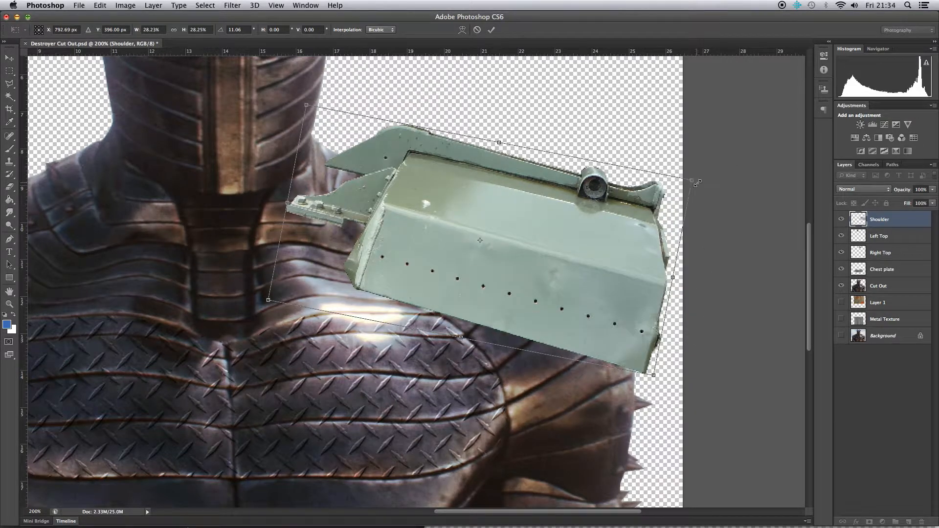
pyautogui.moveTo(697, 183); pyautogui.dragTo(696, 192)
pyautogui.moveTo(688, 202); pyautogui.dragTo(688, 205)
pyautogui.moveTo(545, 236); pyautogui.dragTo(530, 240)
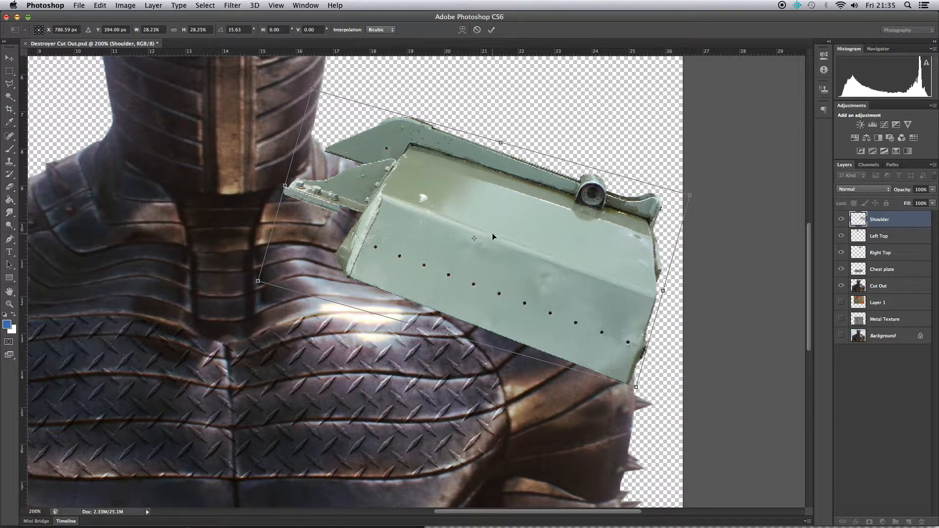
pyautogui.press('Return')
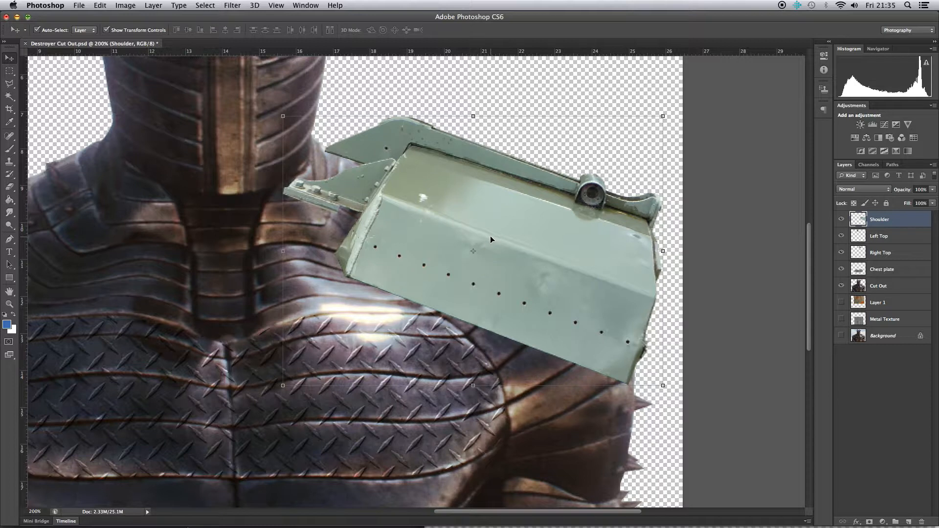
pyautogui.moveTo(492, 234); pyautogui.dragTo(413, 245)
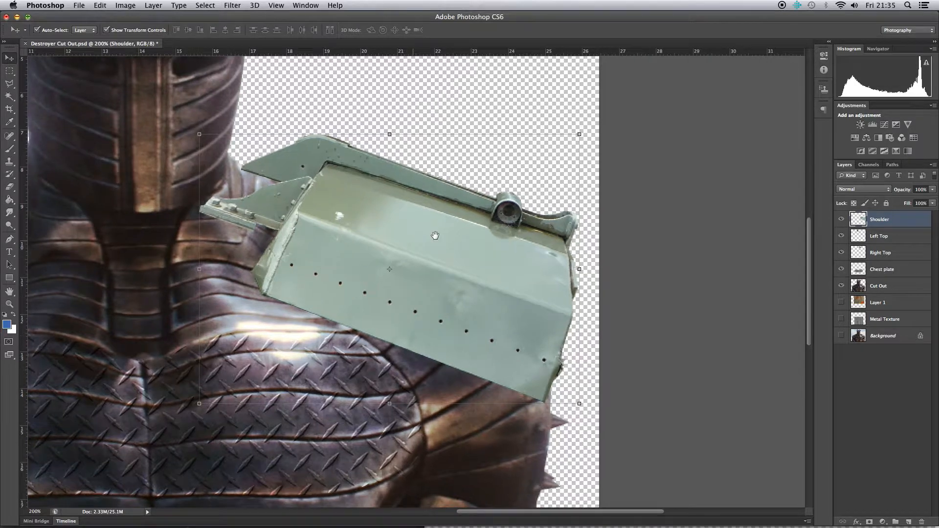
# Step: Lower the Shoulder layer's opacity to 81% so the figure's original shoulder shows through
pyautogui.click(932, 190)
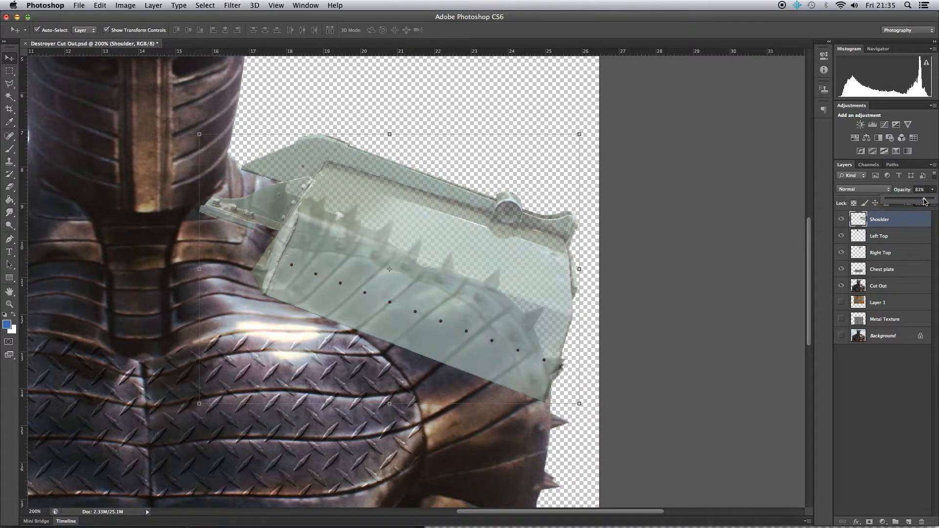
pyautogui.hscroll(-3, 397, 219)
pyautogui.scroll(-1, 396, 219)
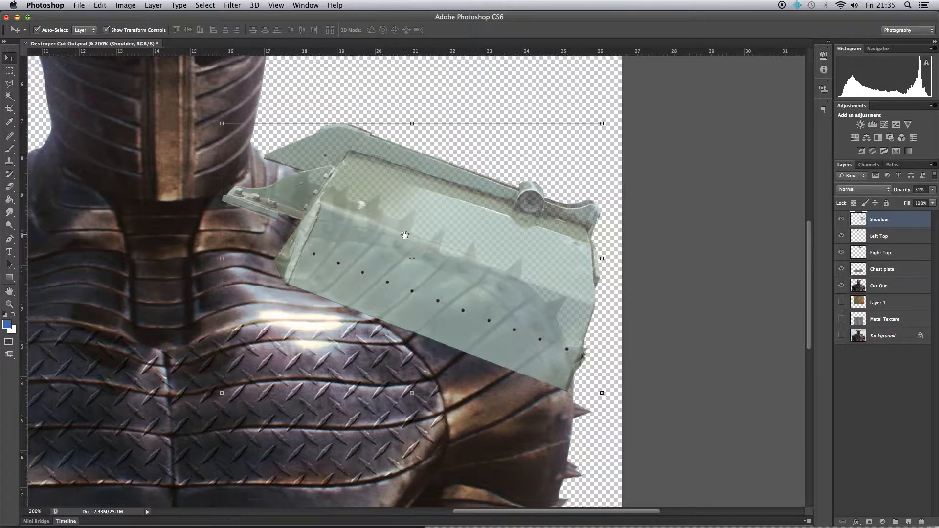
# Step: Warp the Shoulder piece so its outer end bends down over the rounded shoulder
pyautogui.click(101, 5)
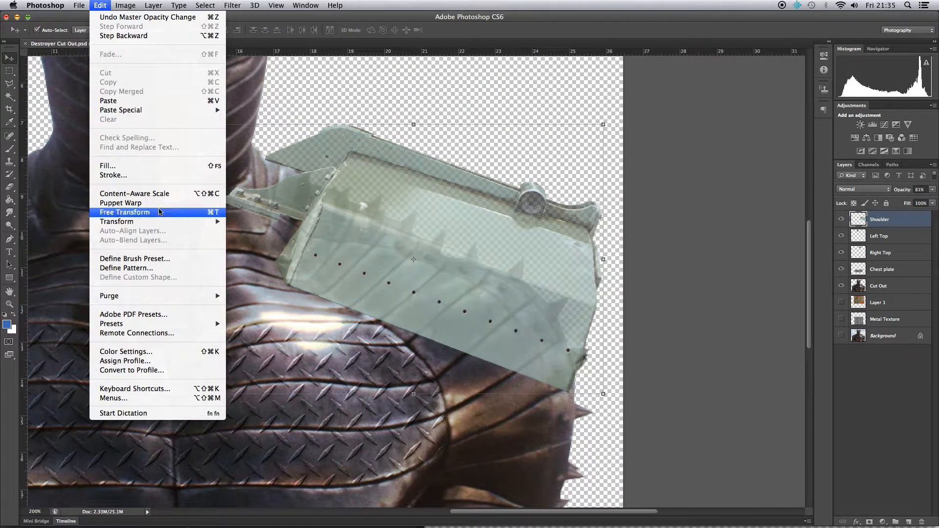
pyautogui.moveTo(156, 224)
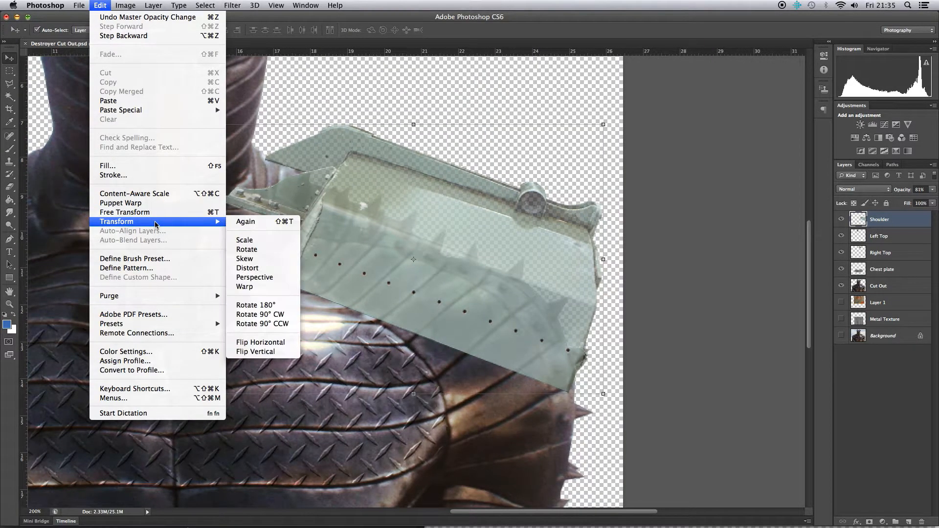
pyautogui.click(247, 287)
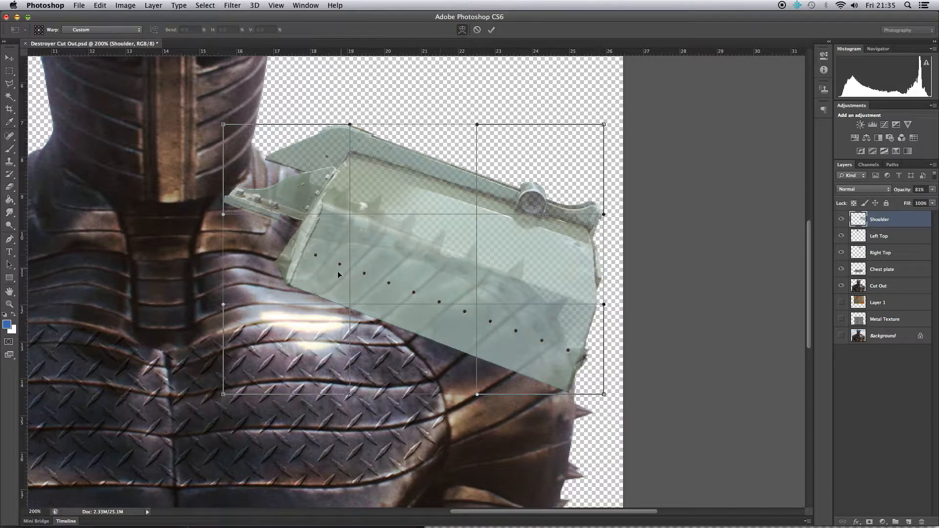
pyautogui.moveTo(381, 312)
pyautogui.mouseDown()
pyautogui.moveTo(398, 284)
pyautogui.moveTo(363, 309)
pyautogui.moveTo(374, 298)
pyautogui.mouseUp()
pyautogui.moveTo(572, 386); pyautogui.dragTo(541, 415)
pyautogui.moveTo(562, 294); pyautogui.dragTo(554, 307)
pyautogui.moveTo(602, 227); pyautogui.dragTo(595, 300)
pyautogui.moveTo(385, 250); pyautogui.dragTo(389, 245)
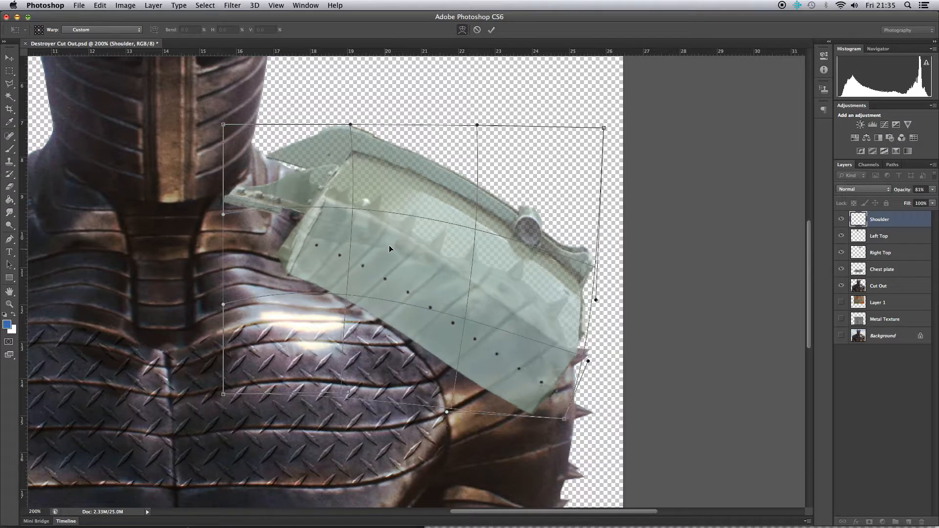
# Step: Warp the piece's inner end and its two brackets away from the neck, toward the shoulder
pyautogui.moveTo(293, 266); pyautogui.dragTo(306, 283)
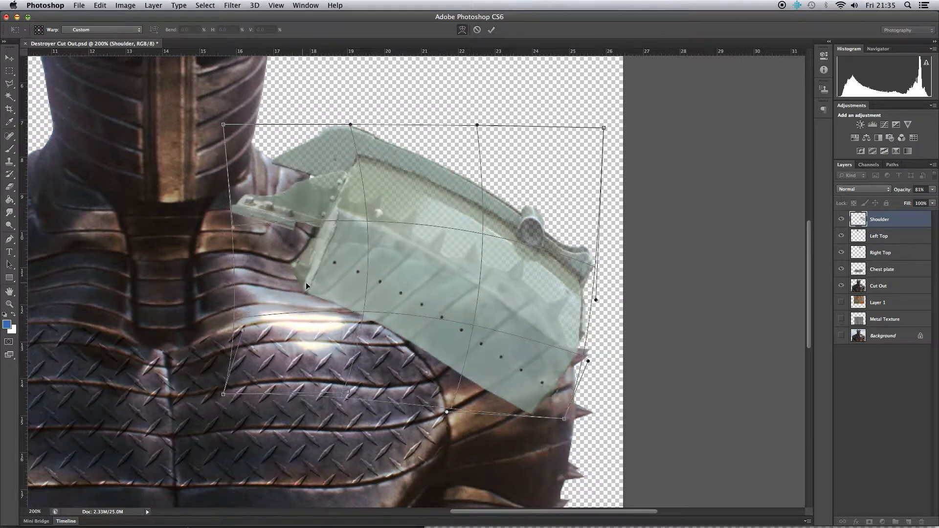
pyautogui.moveTo(415, 316); pyautogui.dragTo(422, 309)
pyautogui.moveTo(252, 207); pyautogui.dragTo(270, 209)
pyautogui.moveTo(311, 167); pyautogui.dragTo(302, 181)
pyautogui.moveTo(250, 210); pyautogui.dragTo(255, 206)
pyautogui.moveTo(219, 130); pyautogui.dragTo(242, 137)
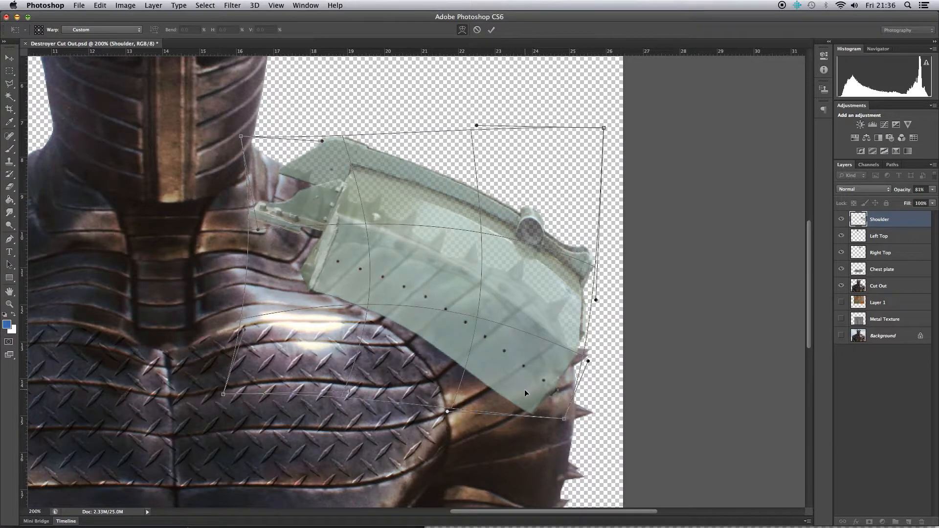
# Step: Pull the piece's lower outer corner inward so its lower edge follows the curve of the chest plate
pyautogui.moveTo(524, 390); pyautogui.dragTo(492, 386)
pyautogui.moveTo(535, 416); pyautogui.dragTo(464, 427)
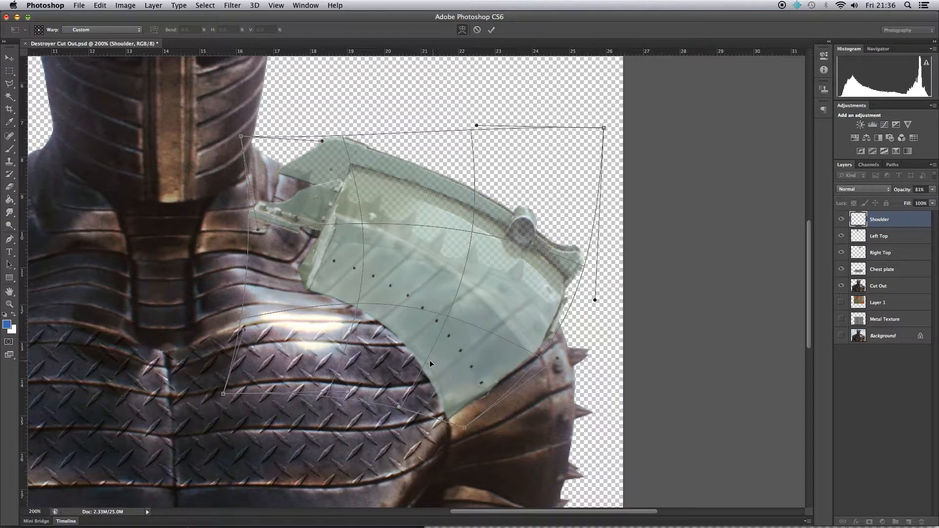
pyautogui.moveTo(430, 360); pyautogui.dragTo(439, 363)
pyautogui.moveTo(372, 304); pyautogui.dragTo(372, 308)
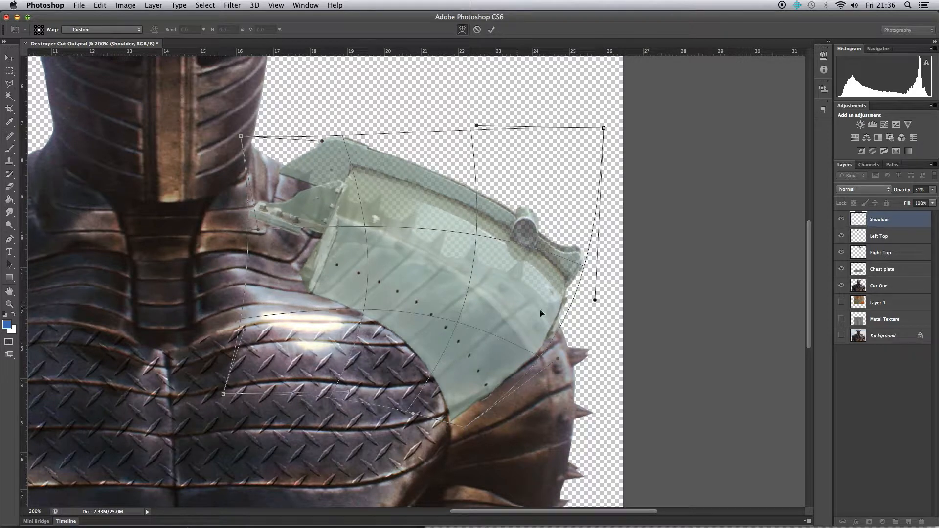
# Step: Tighten the warp at the outer end and shift the inner brackets and inner edge closer onto the shoulder
pyautogui.moveTo(547, 338); pyautogui.dragTo(541, 335)
pyautogui.moveTo(520, 256); pyautogui.dragTo(514, 268)
pyautogui.moveTo(398, 211); pyautogui.dragTo(401, 216)
pyautogui.moveTo(256, 211); pyautogui.dragTo(277, 222)
pyautogui.moveTo(303, 176); pyautogui.dragTo(314, 181)
pyautogui.moveTo(350, 154); pyautogui.dragTo(340, 176)
pyautogui.moveTo(333, 278); pyautogui.dragTo(321, 269)
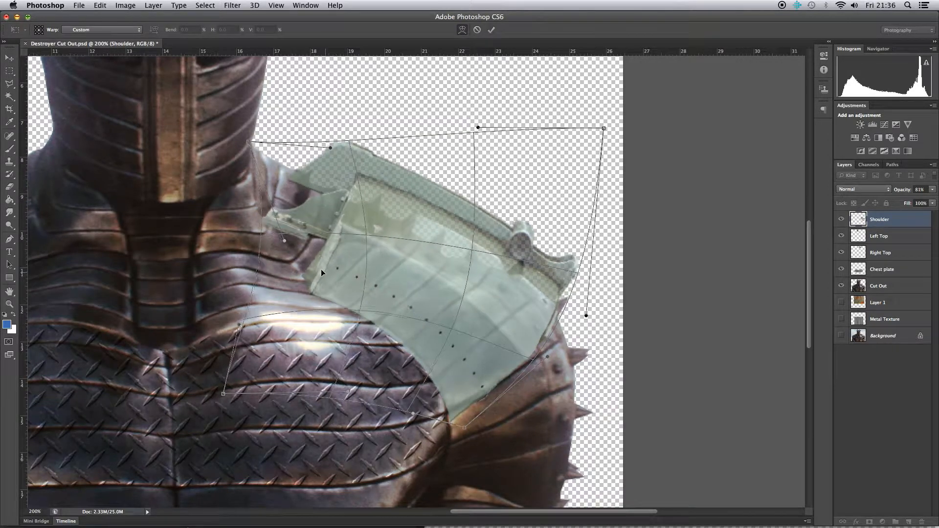
# Step: Refine the warp along the chest plate edge, the neck-side brackets and the outer tip of the piece
pyautogui.moveTo(400, 336); pyautogui.dragTo(403, 334)
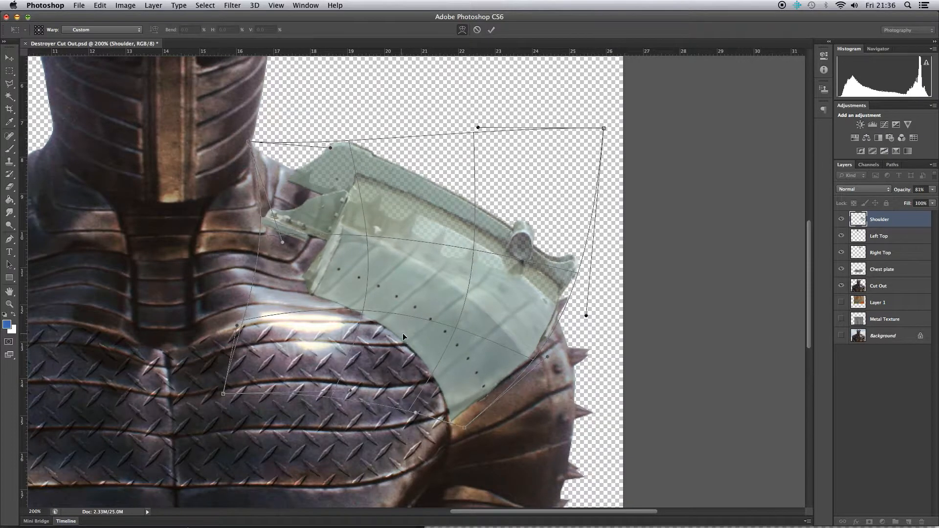
pyautogui.moveTo(313, 288); pyautogui.dragTo(316, 260)
pyautogui.moveTo(295, 181); pyautogui.dragTo(304, 176)
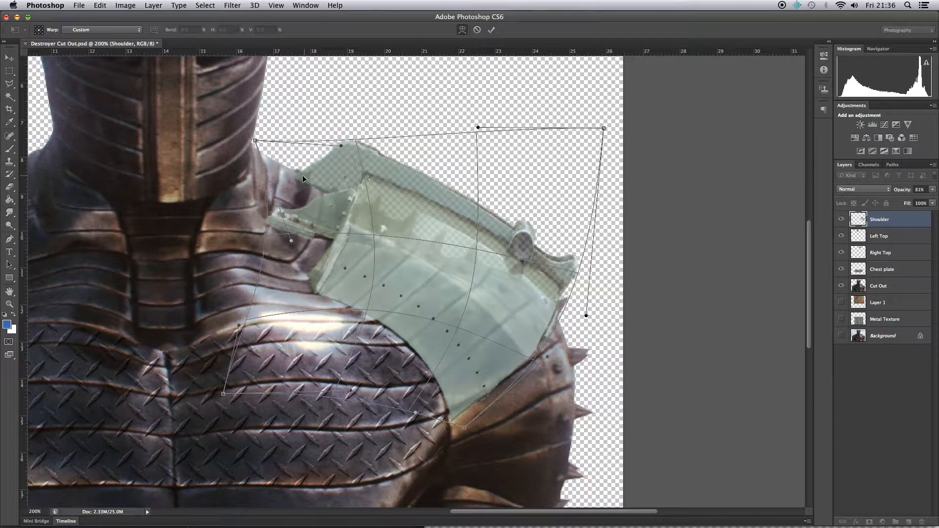
pyautogui.moveTo(287, 241); pyautogui.dragTo(293, 233)
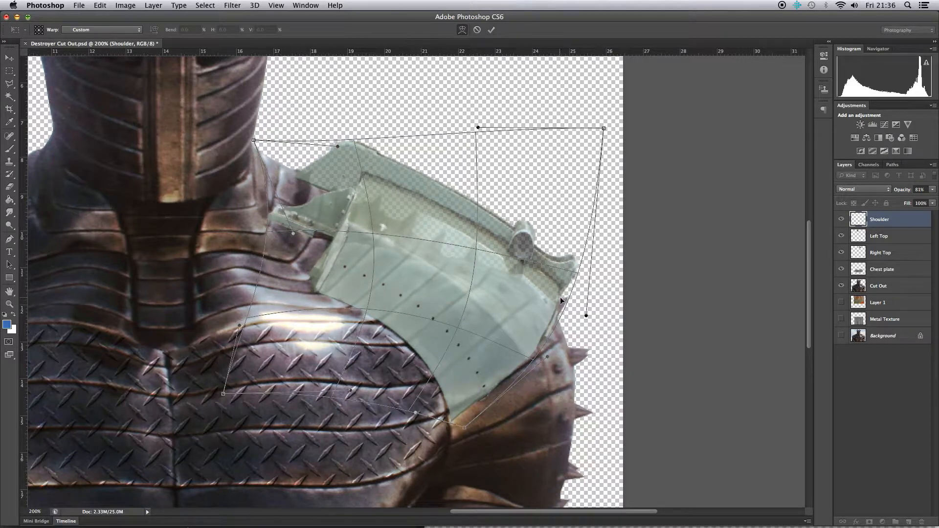
pyautogui.moveTo(570, 267); pyautogui.dragTo(574, 278)
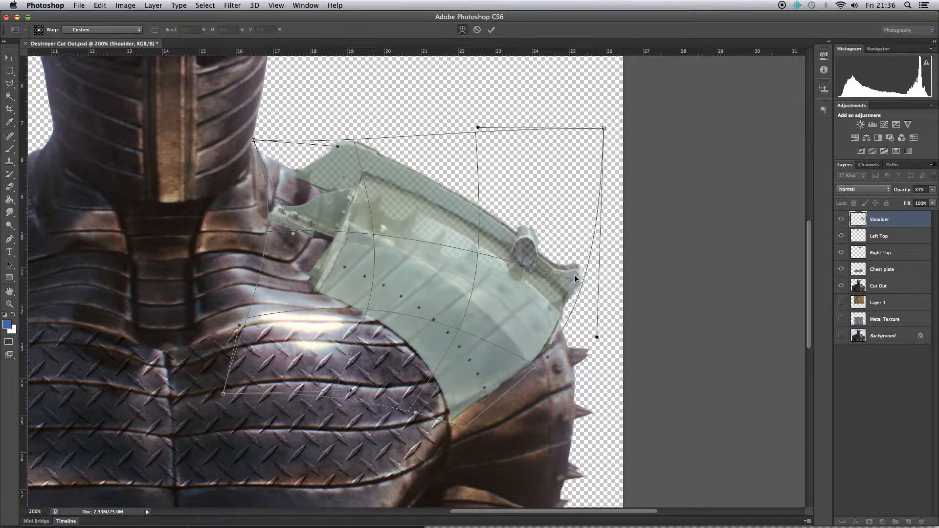
pyautogui.moveTo(520, 318); pyautogui.dragTo(516, 313)
pyautogui.moveTo(341, 172); pyautogui.dragTo(401, 192)
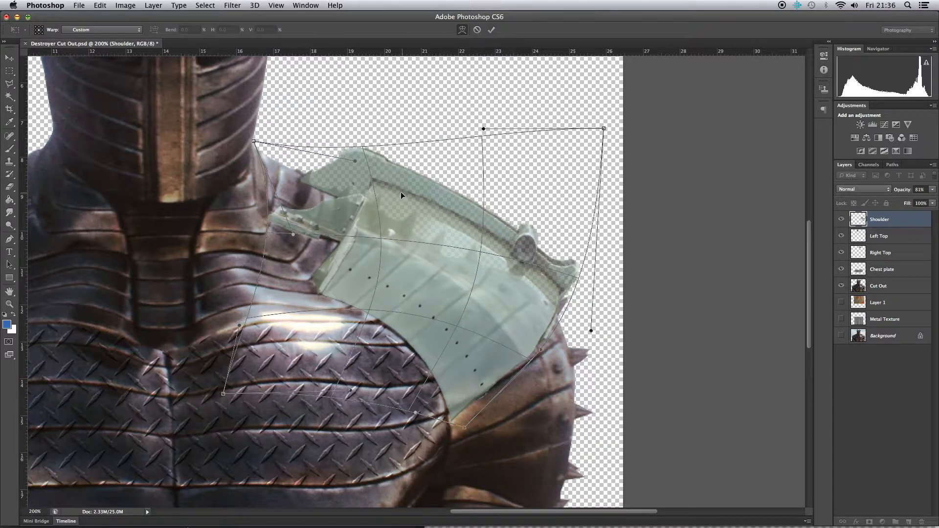
# Step: Even out the warp across the middle and upper rim of the piece for a smooth curve over the shoulder
pyautogui.moveTo(421, 259); pyautogui.dragTo(418, 257)
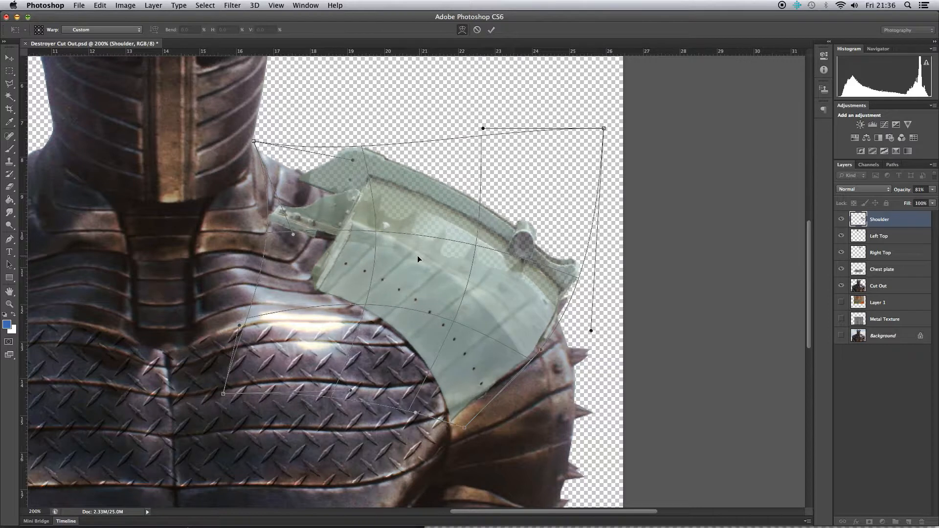
pyautogui.moveTo(356, 276); pyautogui.dragTo(325, 274)
pyautogui.moveTo(560, 280); pyautogui.dragTo(563, 285)
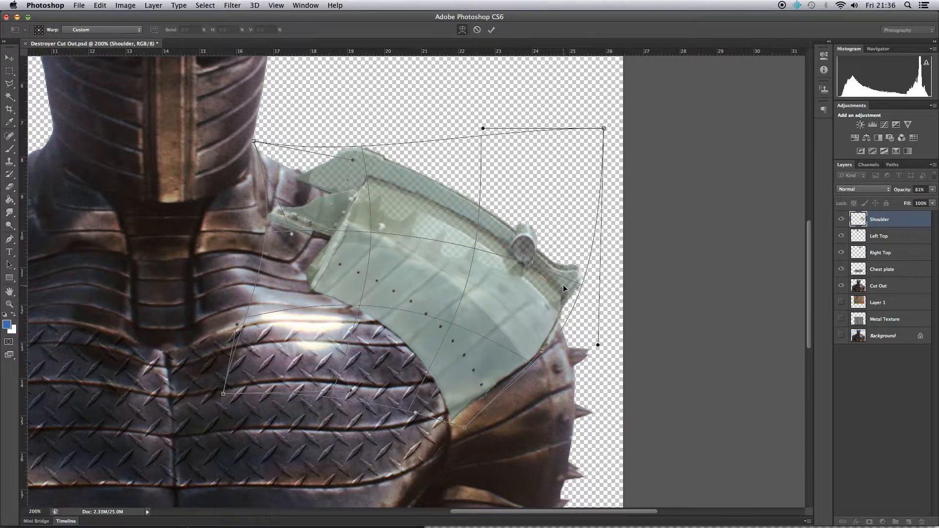
pyautogui.moveTo(389, 210); pyautogui.dragTo(430, 201)
pyautogui.moveTo(383, 266); pyautogui.dragTo(383, 265)
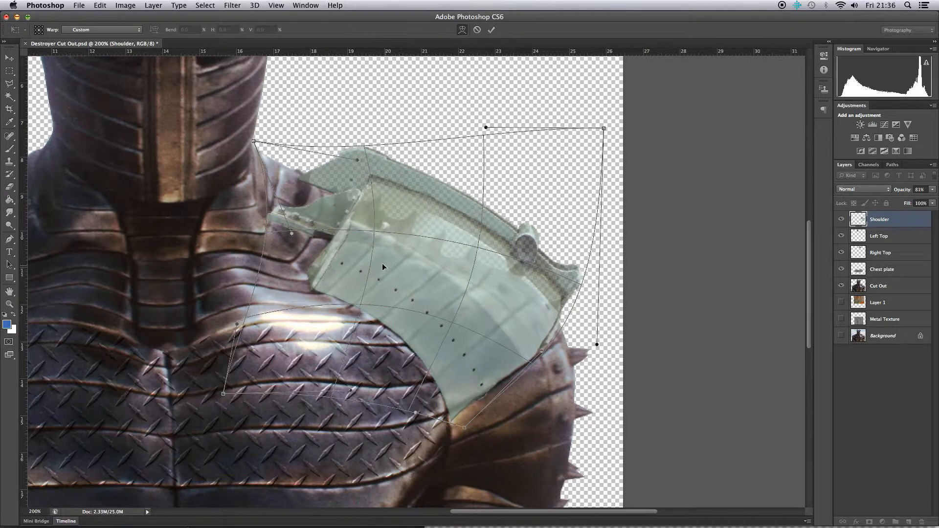
pyautogui.moveTo(334, 178); pyautogui.dragTo(337, 178)
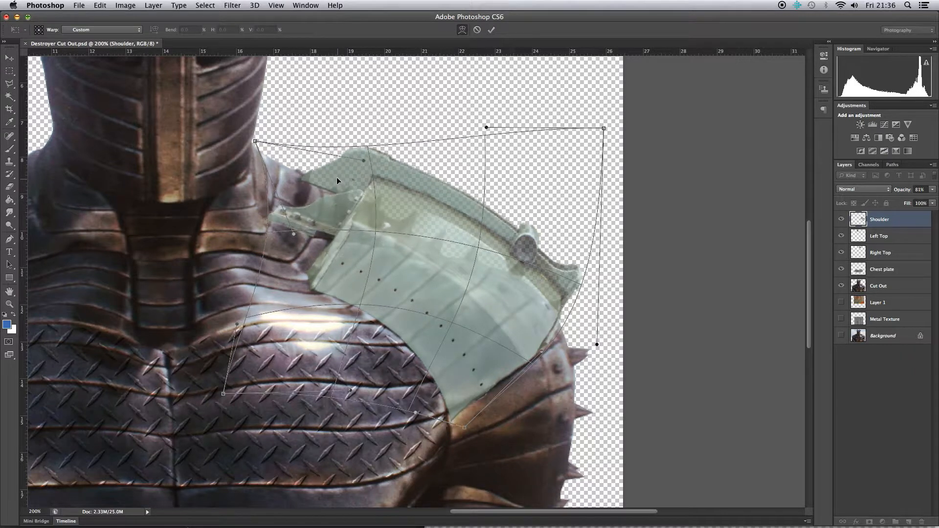
pyautogui.moveTo(417, 200); pyautogui.dragTo(417, 200)
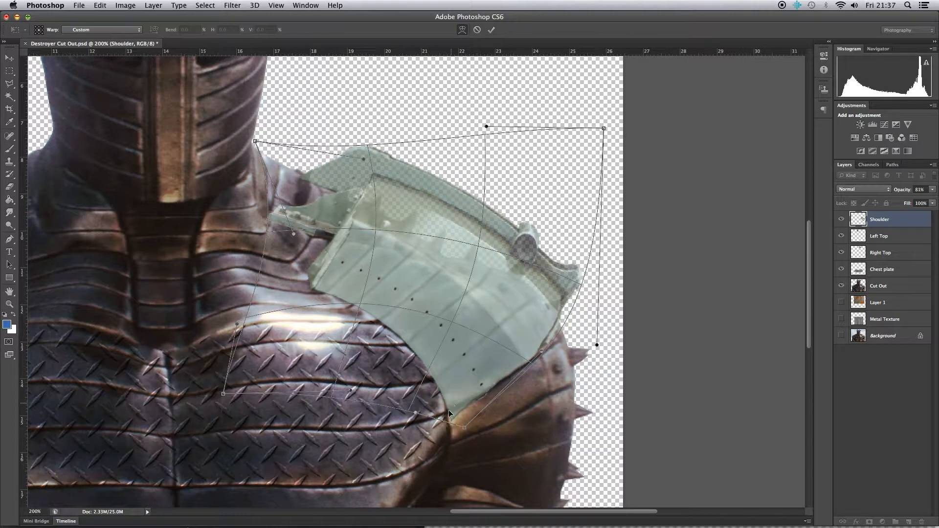
# Step: Fine-tune the warp at the lower corner, outer edge and neck-side bracket, and apply it
pyautogui.moveTo(450, 420); pyautogui.dragTo(448, 413)
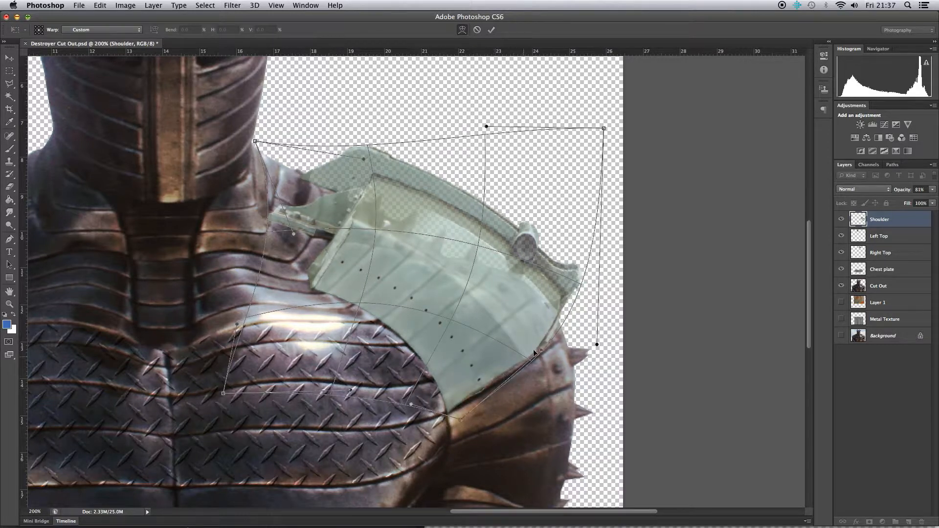
pyautogui.moveTo(533, 346); pyautogui.dragTo(536, 349)
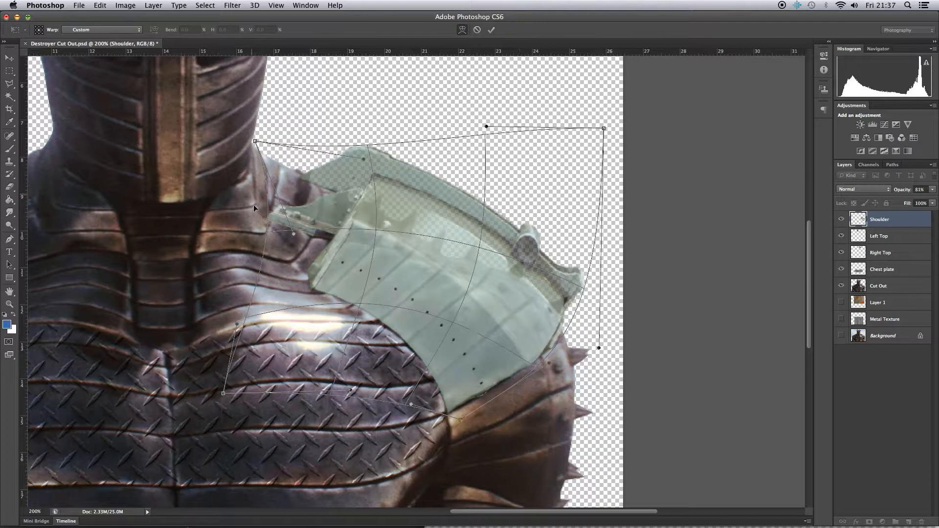
pyautogui.moveTo(272, 216); pyautogui.dragTo(272, 212)
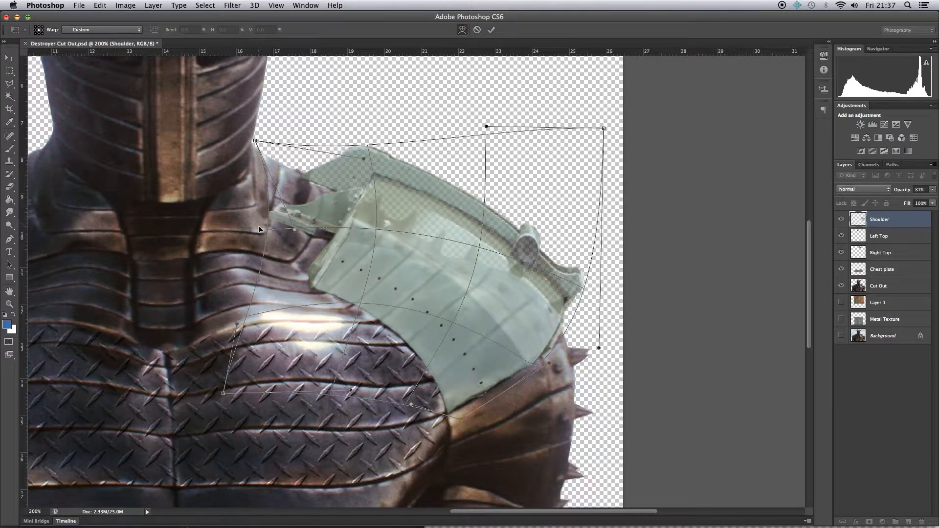
pyautogui.click(493, 30)
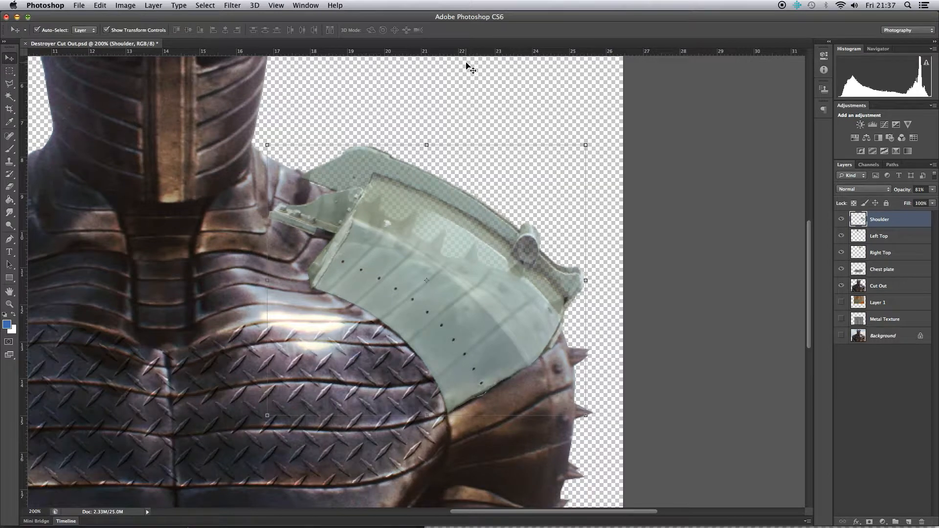
# Step: Restore the Shoulder layer's opacity to 100%, deselect the layer and check the armour against the whole figure
pyautogui.click(933, 192)
pyautogui.moveTo(925, 199); pyautogui.dragTo(935, 199)
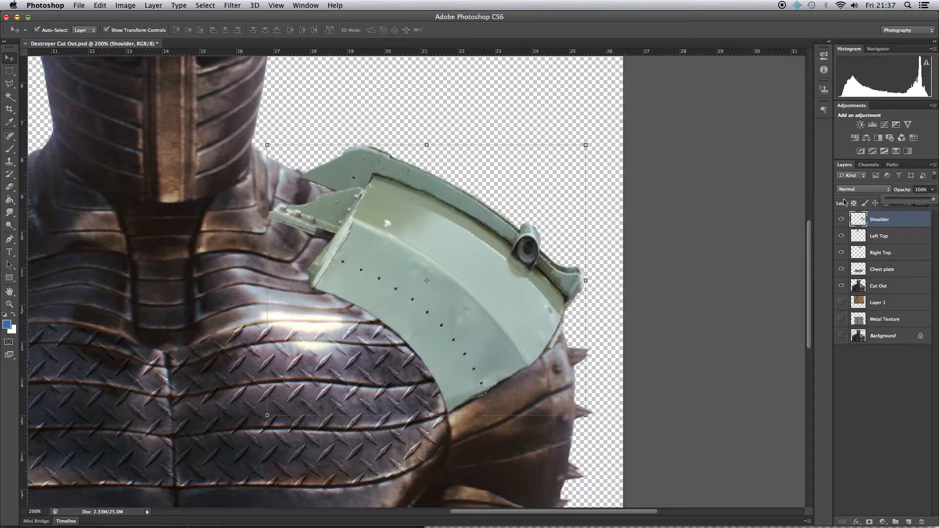
pyautogui.click(576, 173)
pyautogui.keyDown('alt'); pyautogui.click(413, 284); pyautogui.keyUp('alt')
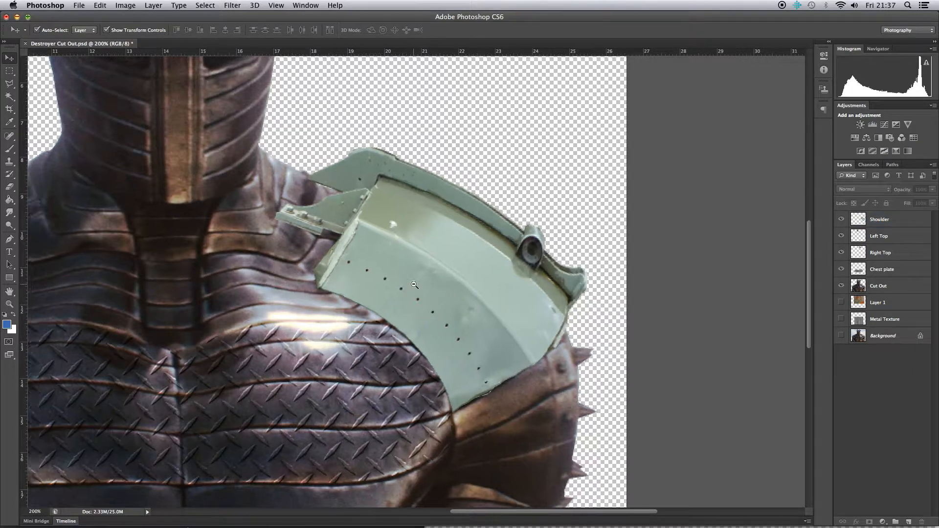
pyautogui.keyDown('alt'); pyautogui.click(557, 240); pyautogui.keyUp('alt')
pyautogui.click(491, 303)
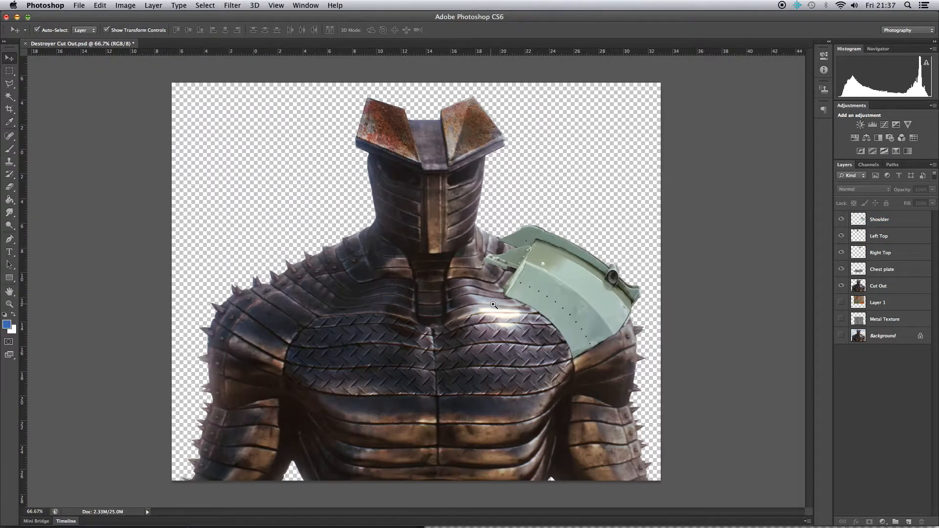
# Step: Reselect the Shoulder layer and reduce its opacity to 64% to reveal the arm beneath its lower edge
pyautogui.click(491, 303)
pyautogui.hscroll(5, 455, 268)
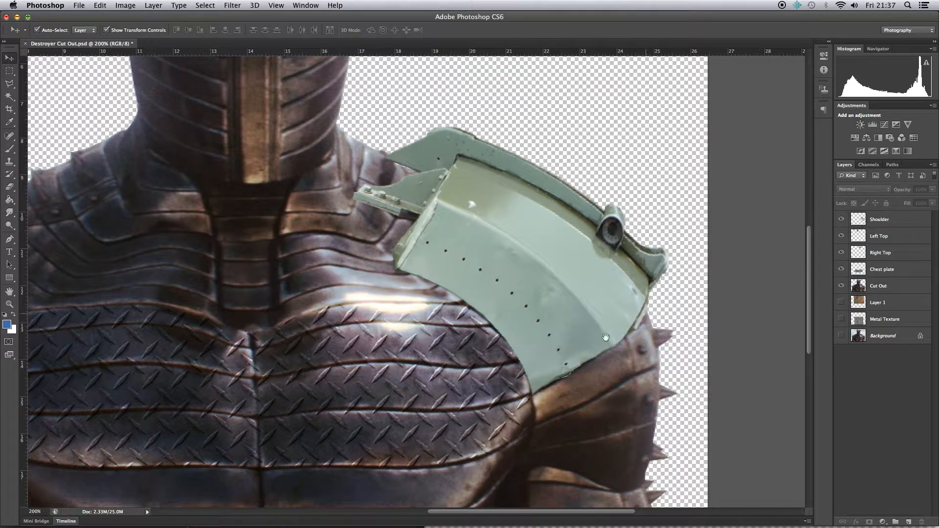
pyautogui.click(592, 343)
pyautogui.scroll(-3, 494, 281)
pyautogui.hscroll(4, 495, 281)
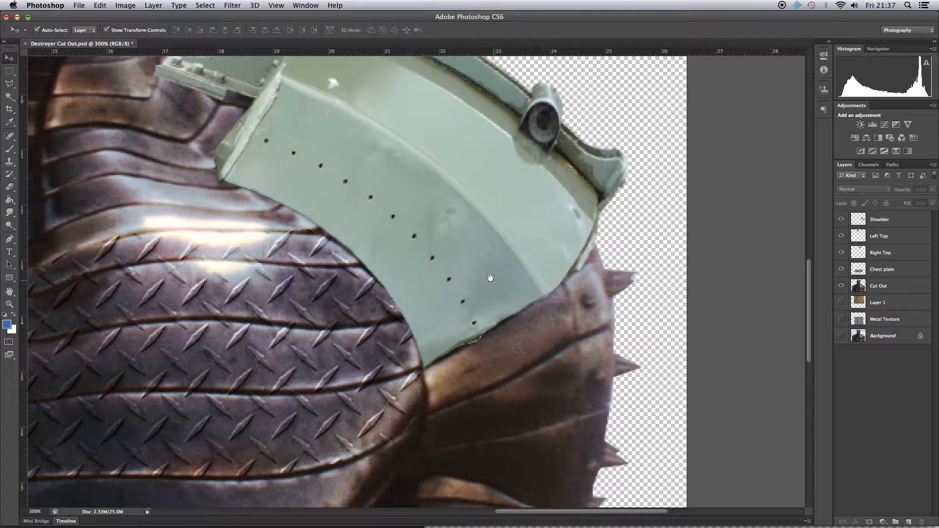
pyautogui.click(897, 220)
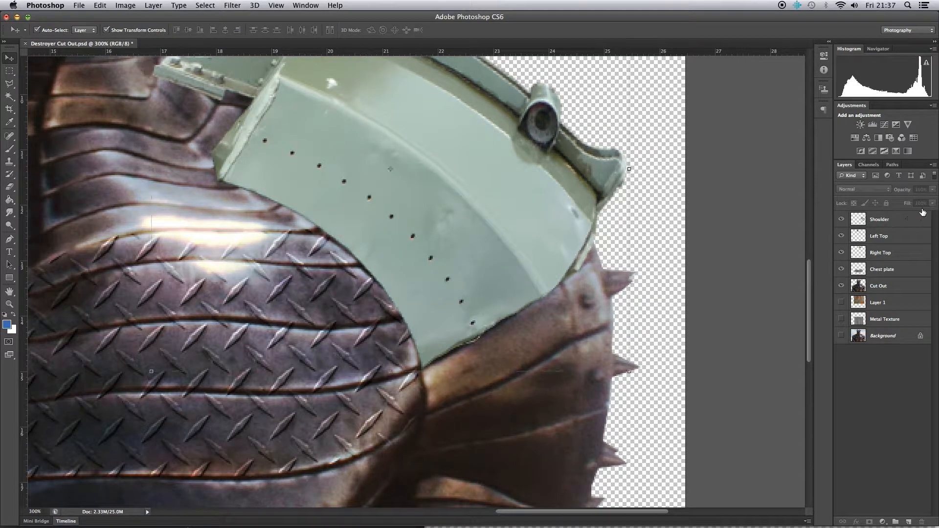
pyautogui.click(932, 190)
pyautogui.moveTo(917, 200); pyautogui.dragTo(913, 200)
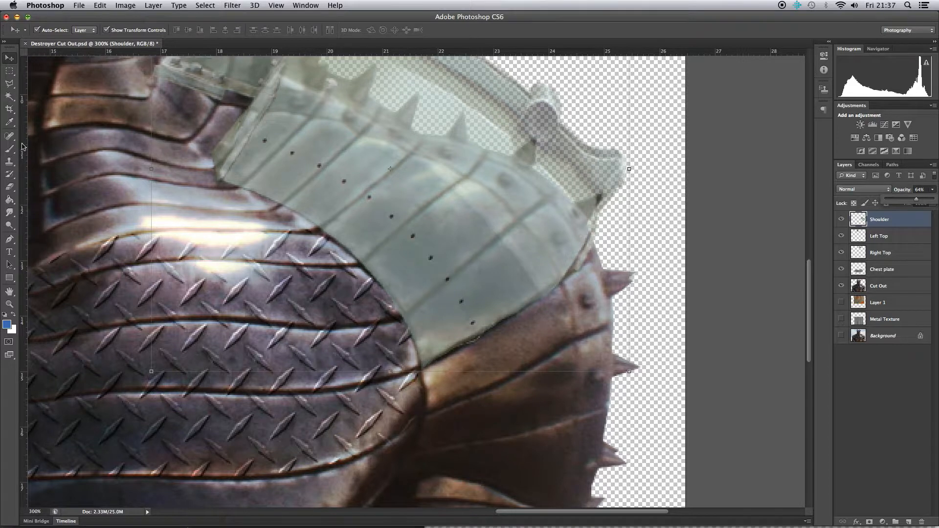
# Step: Draw a closed Pen path along the armour's lower outer edge, looping back over the upper arm, and show the document's paths
pyautogui.click(9, 239)
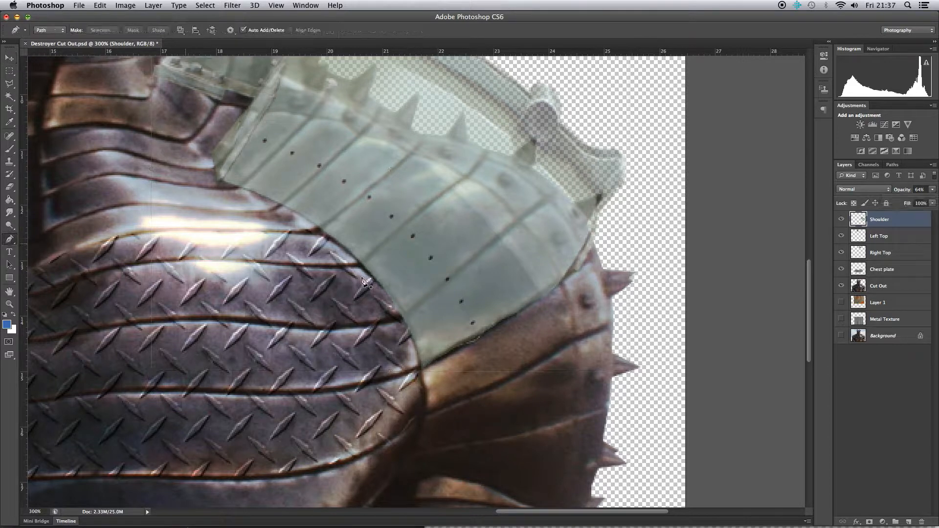
pyautogui.click(418, 368)
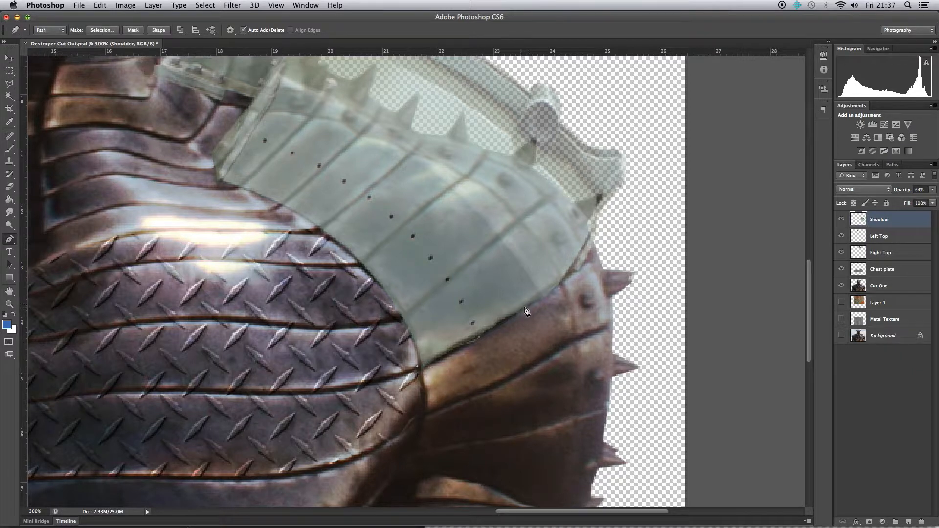
pyautogui.click(544, 292)
pyautogui.click(590, 236)
pyautogui.click(606, 217)
pyautogui.moveTo(522, 373); pyautogui.dragTo(432, 400)
pyautogui.click(416, 367)
pyautogui.click(892, 165)
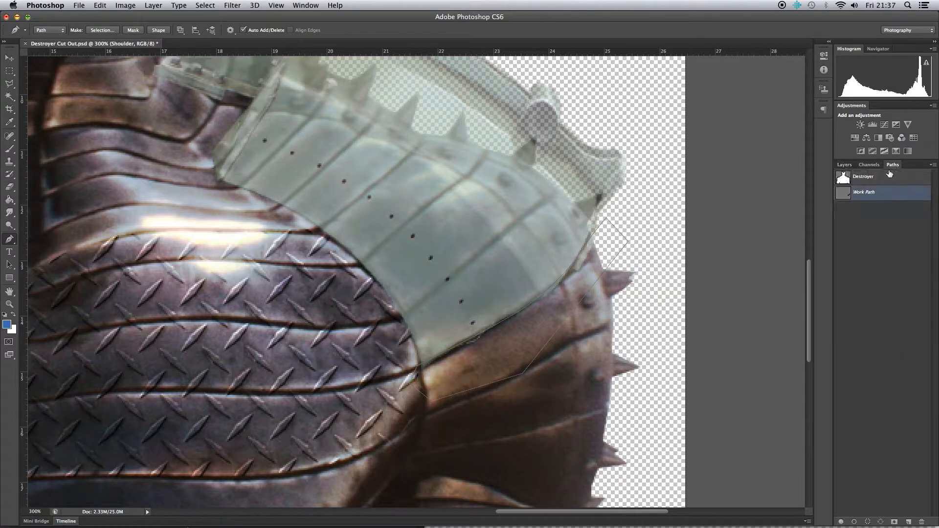
# Step: Convert the work path along the armour's lower outer edge into a selection
pyautogui.rightClick(869, 196)
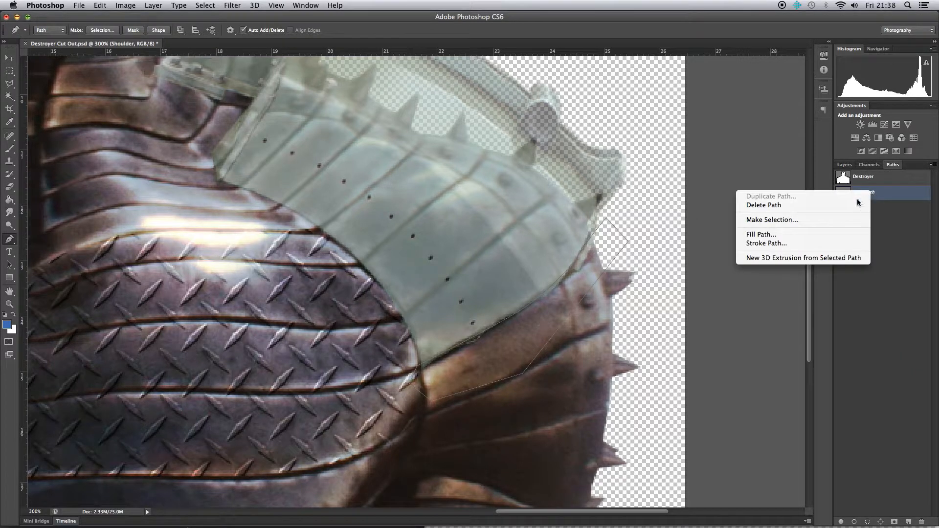
pyautogui.click(791, 221)
pyautogui.click(474, 264)
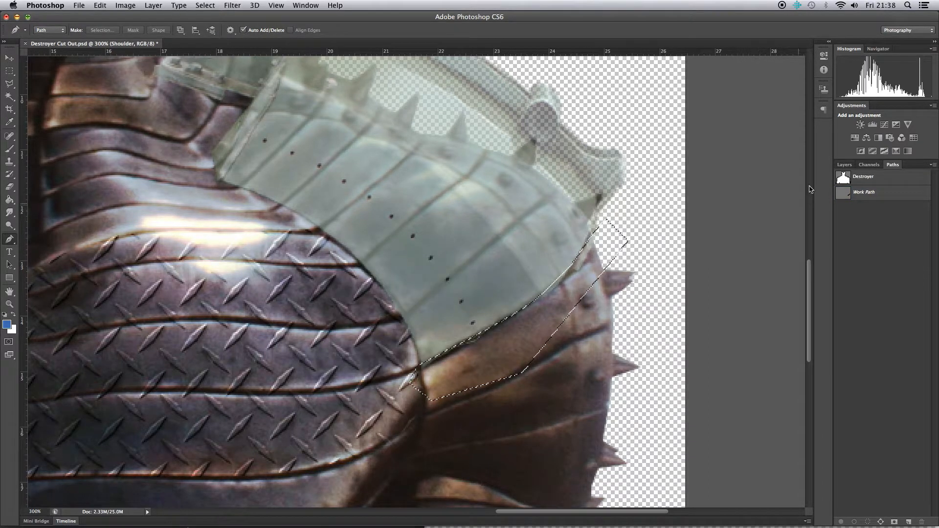
# Step: Delete the Shoulder layer's pixels inside the selection to trim the armour's lower outer edge, and deselect
pyautogui.click(844, 164)
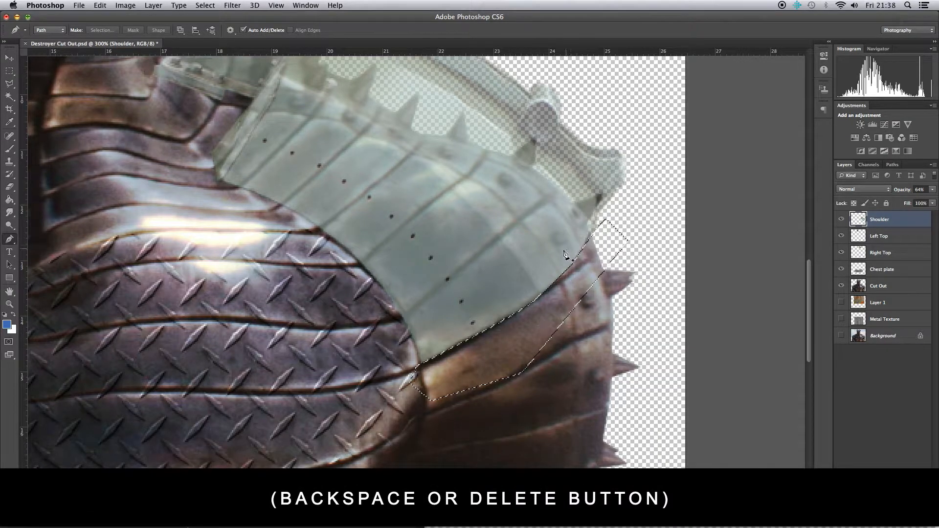
pyautogui.press('m')
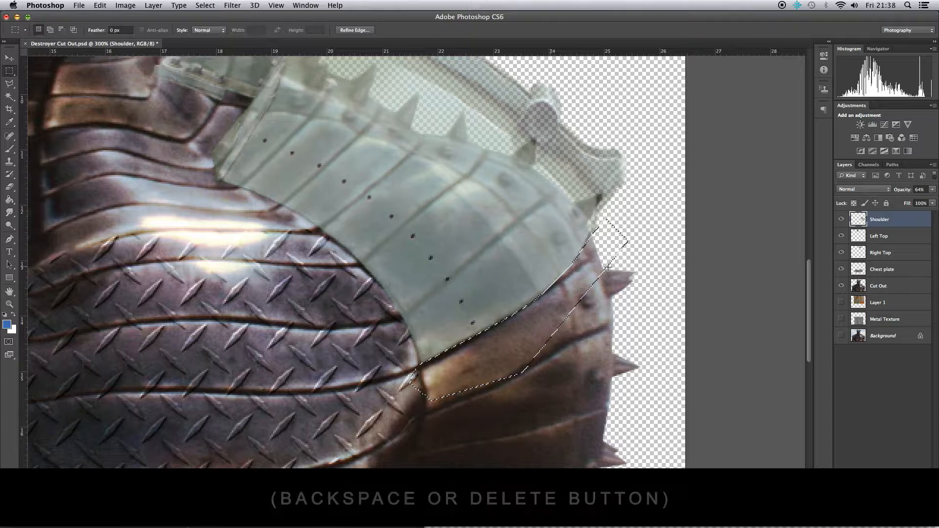
pyautogui.press('BackSpace')
pyautogui.press('super+d')
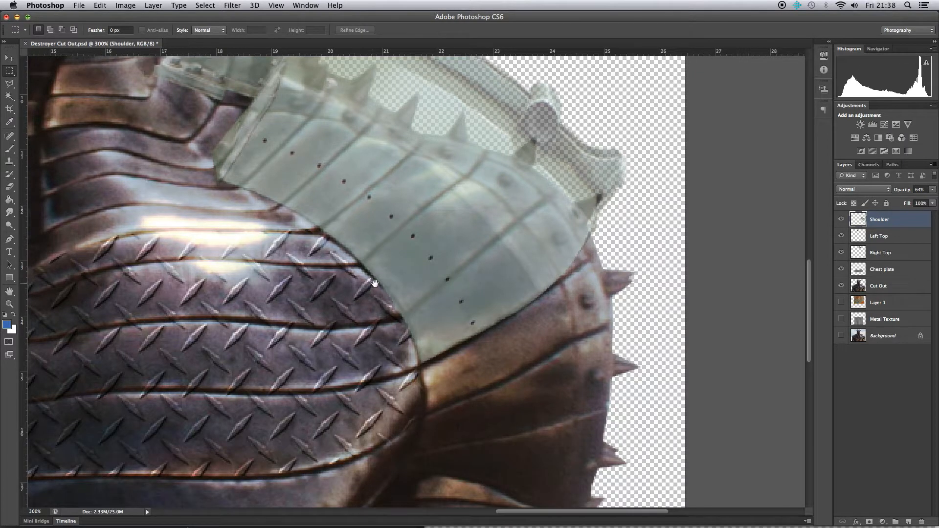
# Step: Inspect the trimmed armour edge up close and against the whole figure, and open the Shoulder layer's opacity for adjustment
pyautogui.keyDown('super'); pyautogui.click(374, 284); pyautogui.keyUp('super')
pyautogui.keyDown('super'); pyautogui.click(375, 285); pyautogui.keyUp('super')
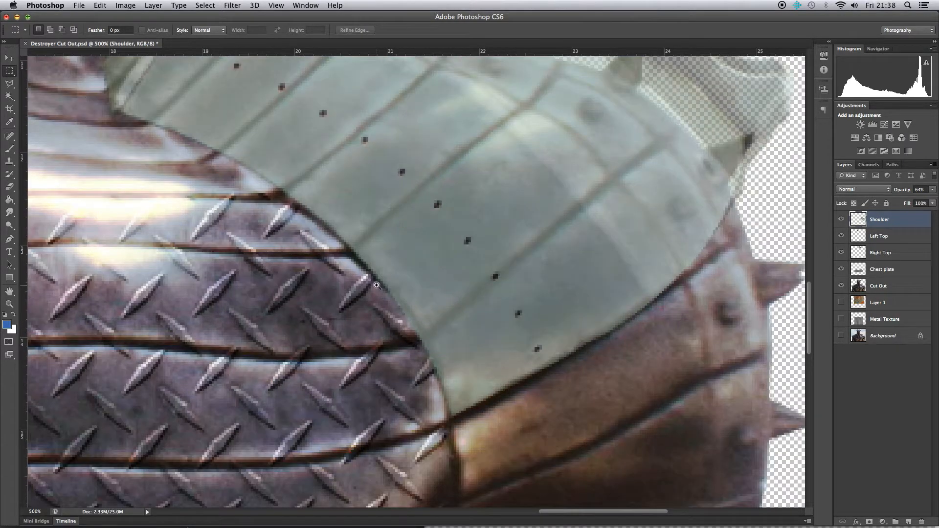
pyautogui.keyDown('alt'); pyautogui.keyDown('super'); pyautogui.click(382, 283); pyautogui.keyUp('super'); pyautogui.keyUp('alt')
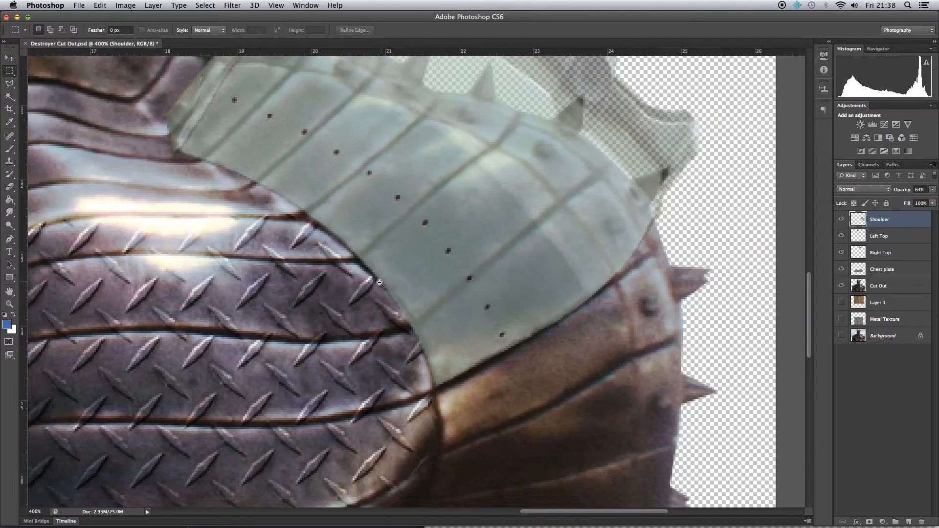
pyautogui.keyDown('alt'); pyautogui.keyDown('super'); pyautogui.click(381, 283); pyautogui.keyUp('super'); pyautogui.keyUp('alt')
pyautogui.keyDown('alt'); pyautogui.keyDown('super'); pyautogui.click(379, 284); pyautogui.keyUp('super'); pyautogui.keyUp('alt')
pyautogui.keyDown('alt'); pyautogui.keyDown('super'); pyautogui.click(378, 284); pyautogui.keyUp('super'); pyautogui.keyUp('alt')
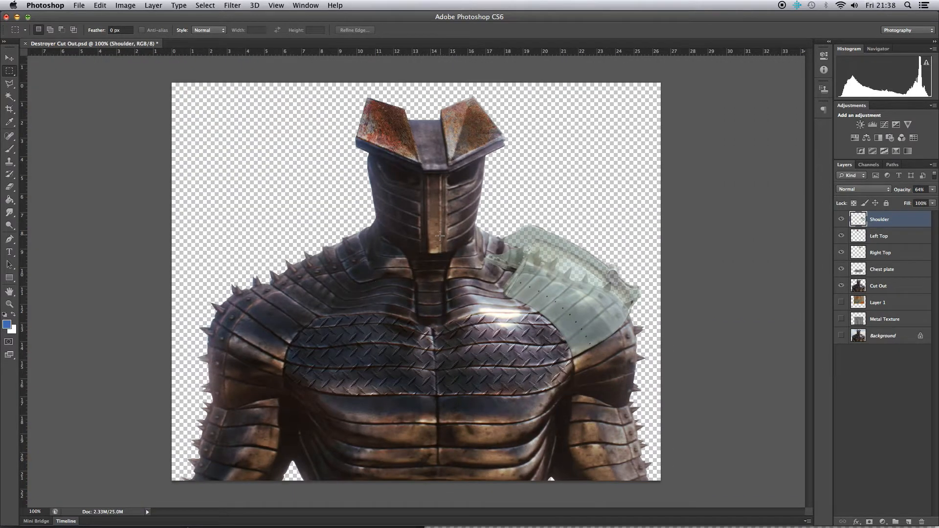
pyautogui.click(931, 190)
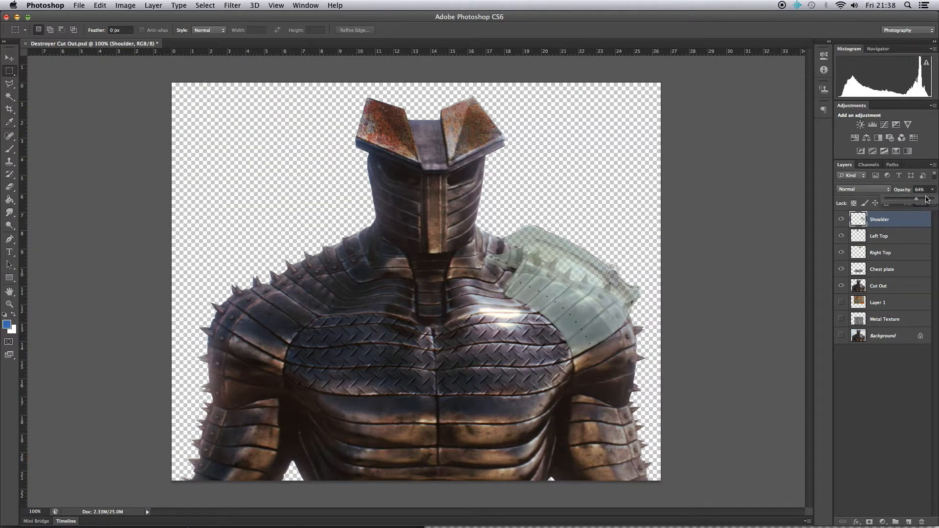